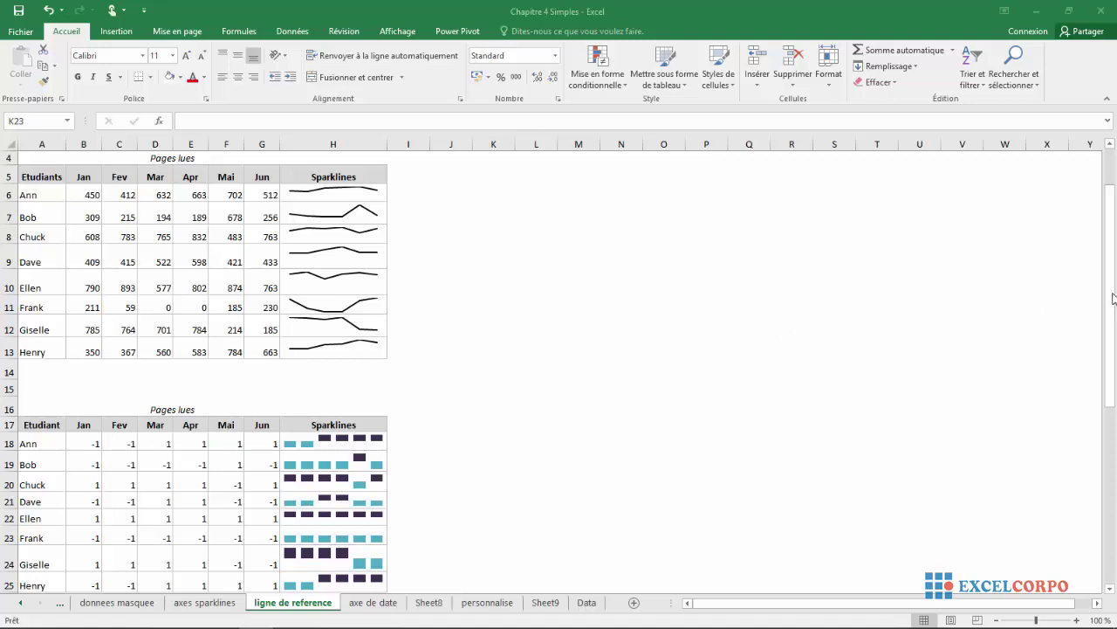
Step: Review the monthly target in C2, the reading figures and the line sparklines of the first Pages lues table
left_click_drag(1110, 297, 1110, 253)
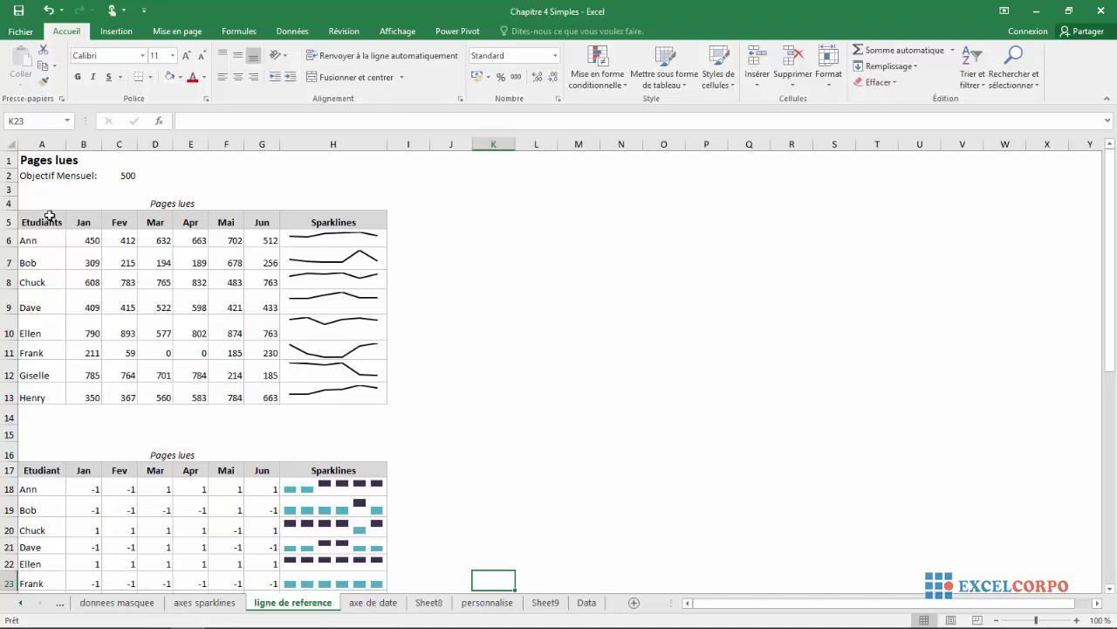
left_click(130, 176)
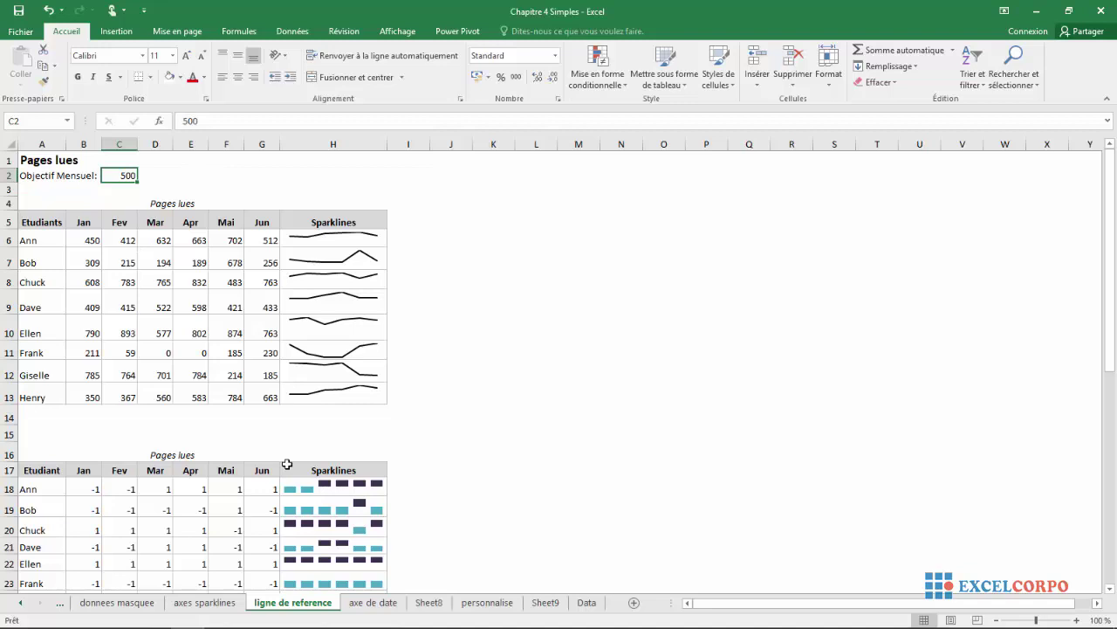
left_click(347, 140)
left_click(237, 297)
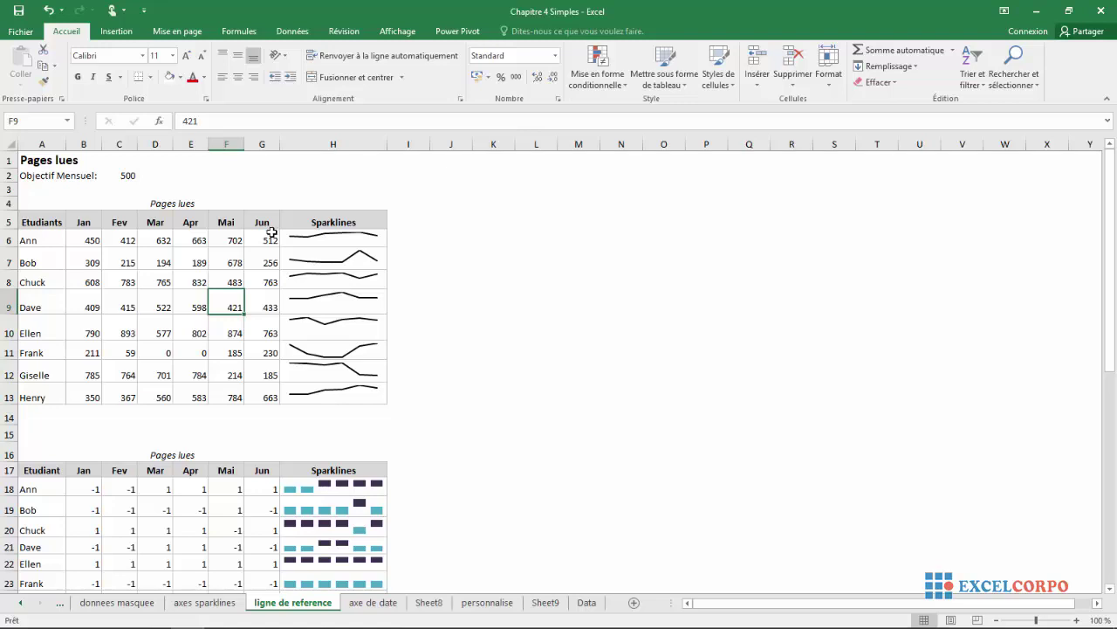
left_click(332, 256)
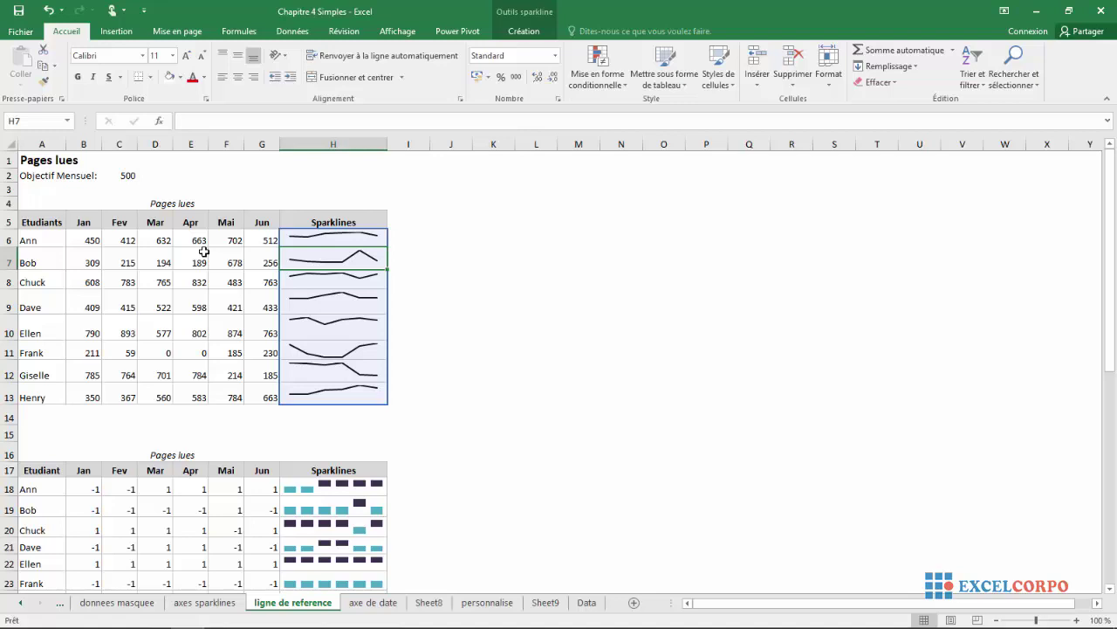
Step: Examine the SI formulas in the second Pages lues table, tracing the cells referenced by the one in B18
left_click_drag(1114, 293, 1111, 365)
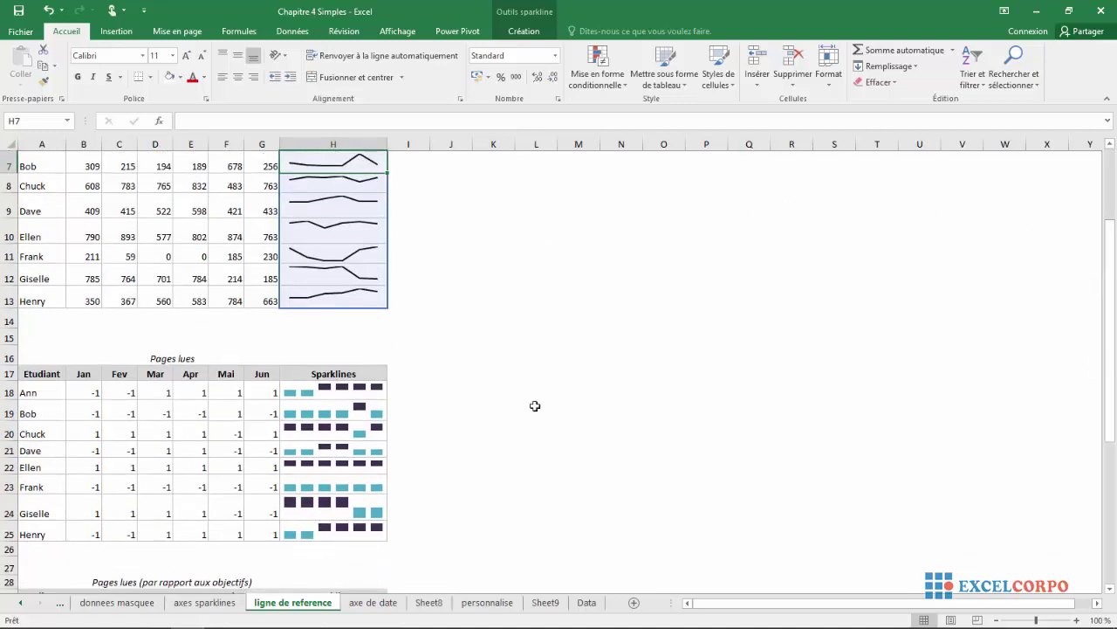
left_click(138, 418)
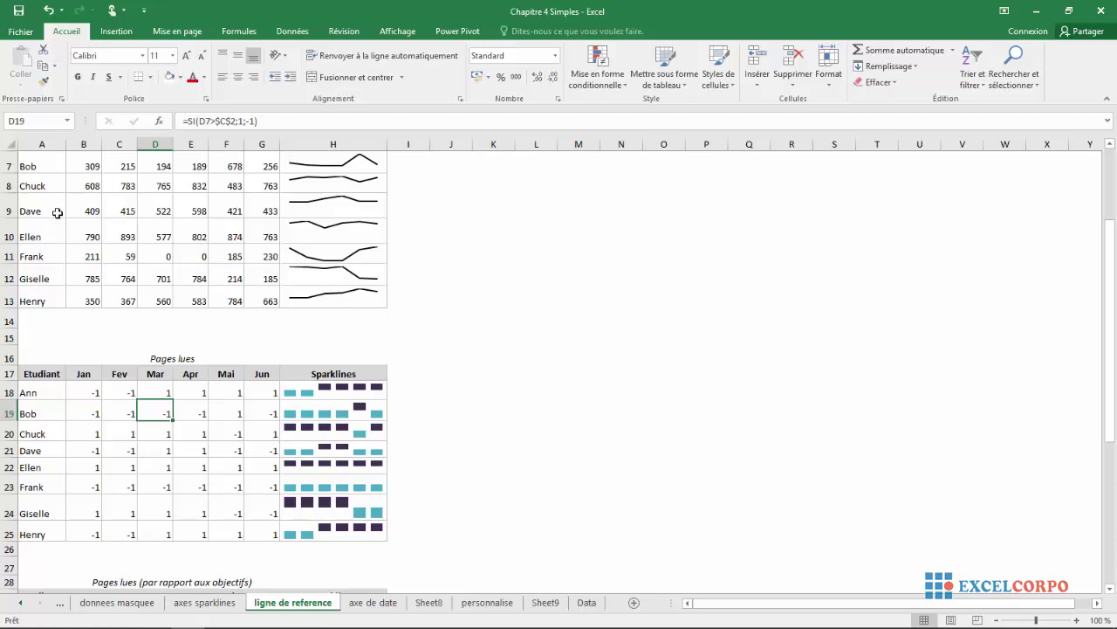
left_click(260, 434)
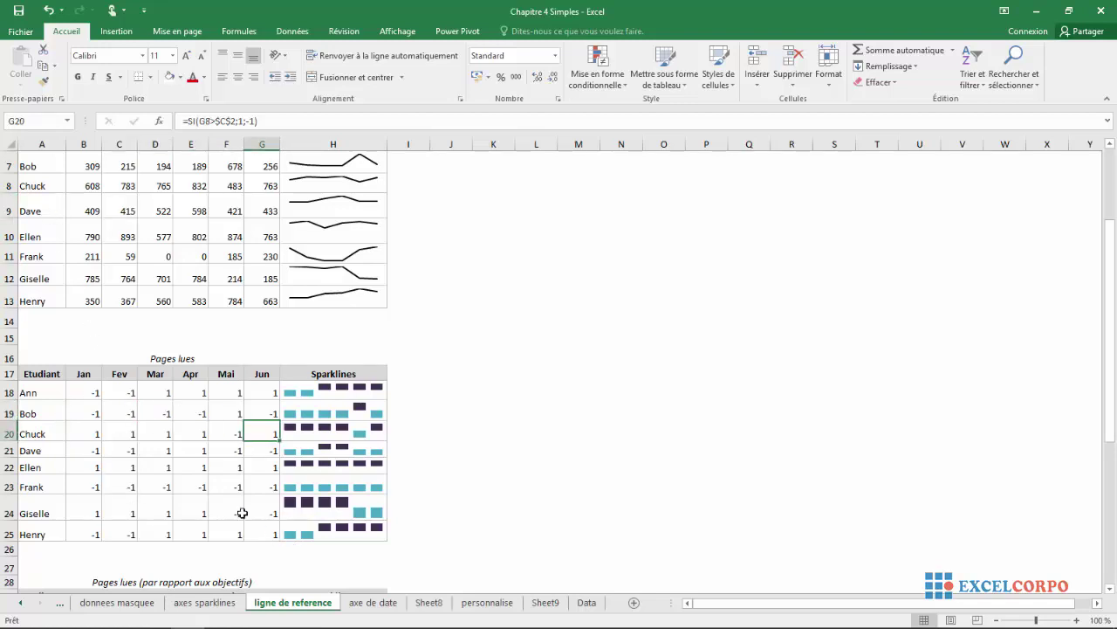
left_click(84, 393)
double_click(84, 393)
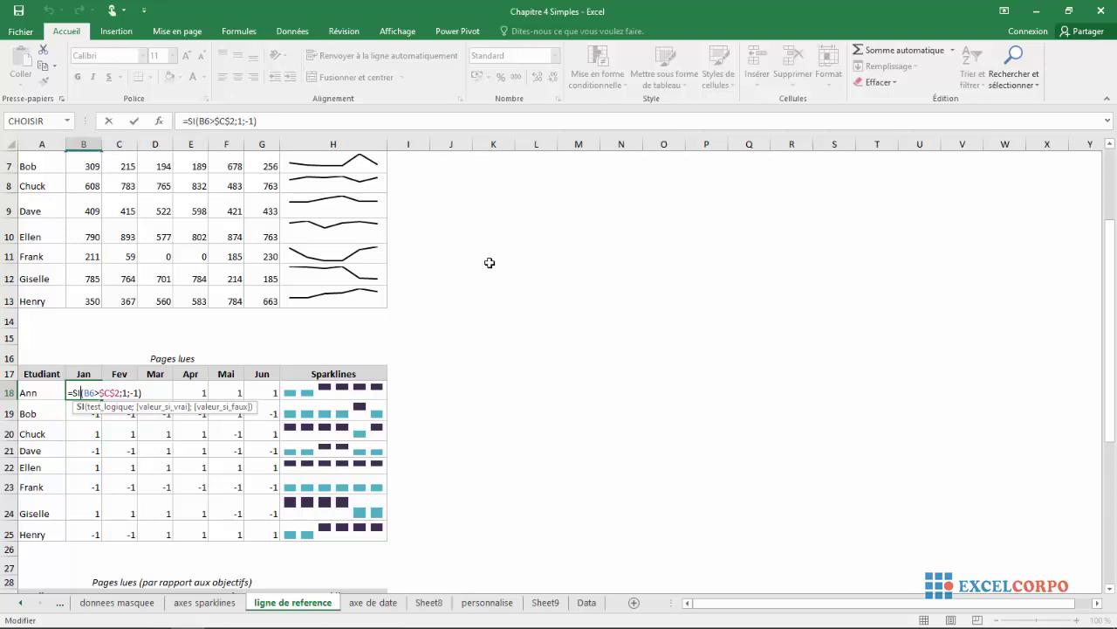
left_click_drag(1110, 441, 1111, 362)
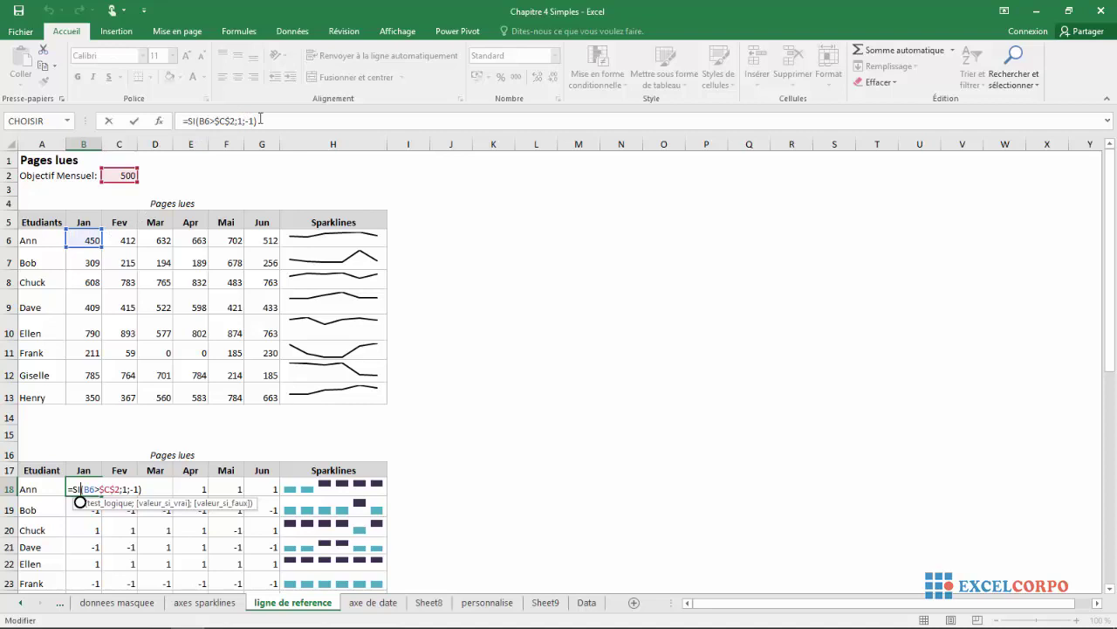
left_click(265, 120)
key("Return")
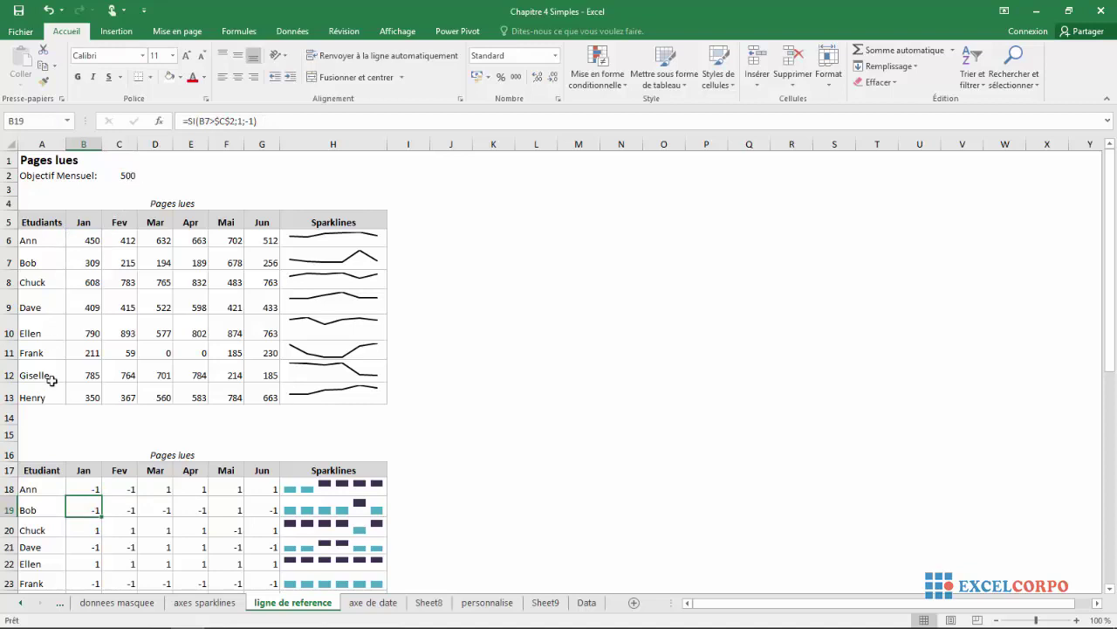
Step: Compare the SI formulas in B18, C18 and B22 with the source figures and the positive/negative sparklines beside them
left_click(94, 490)
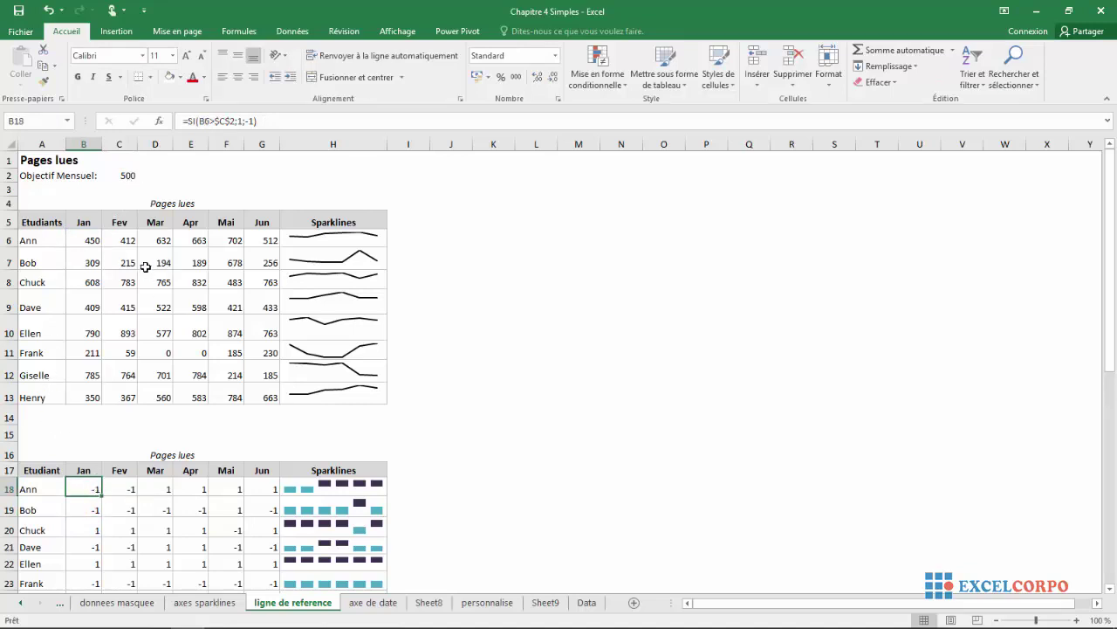
left_click(132, 485)
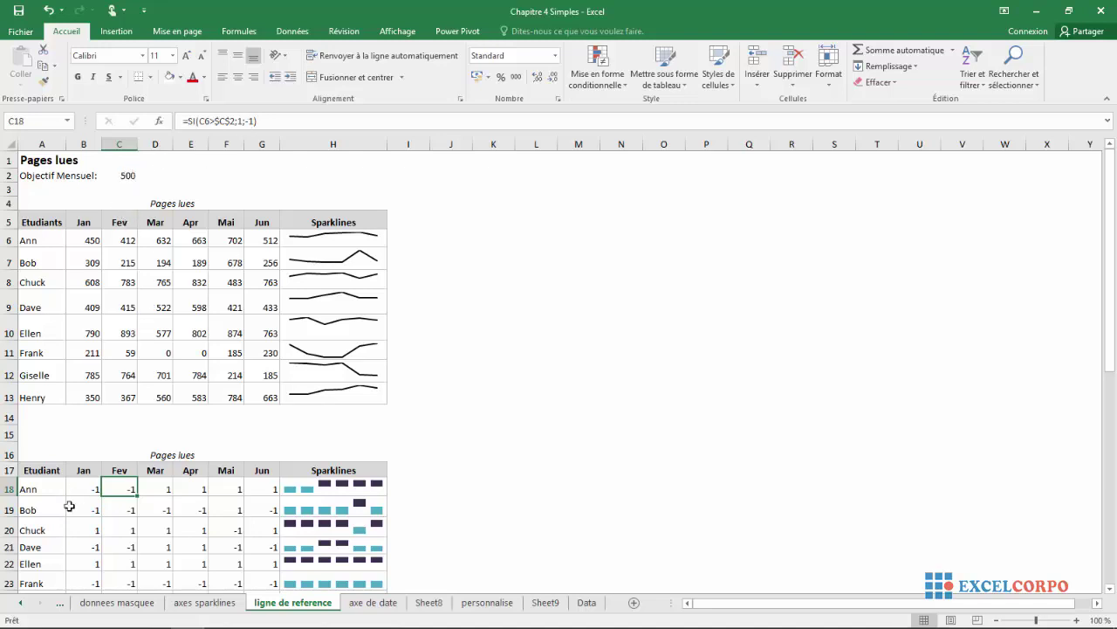
scroll(179, 476, "down", 2)
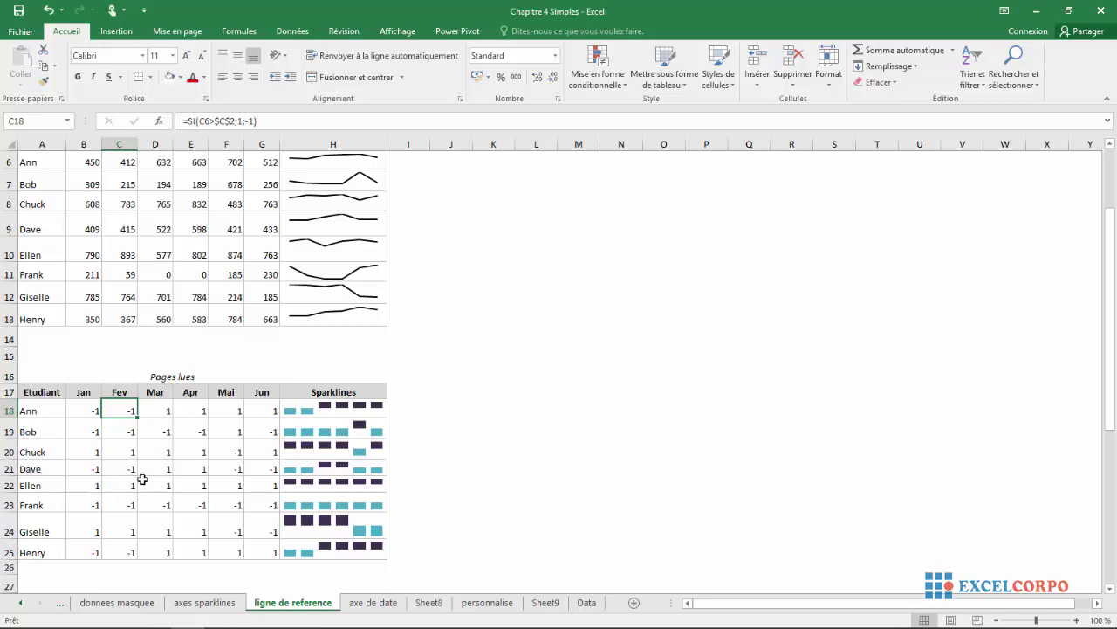
left_click(92, 485)
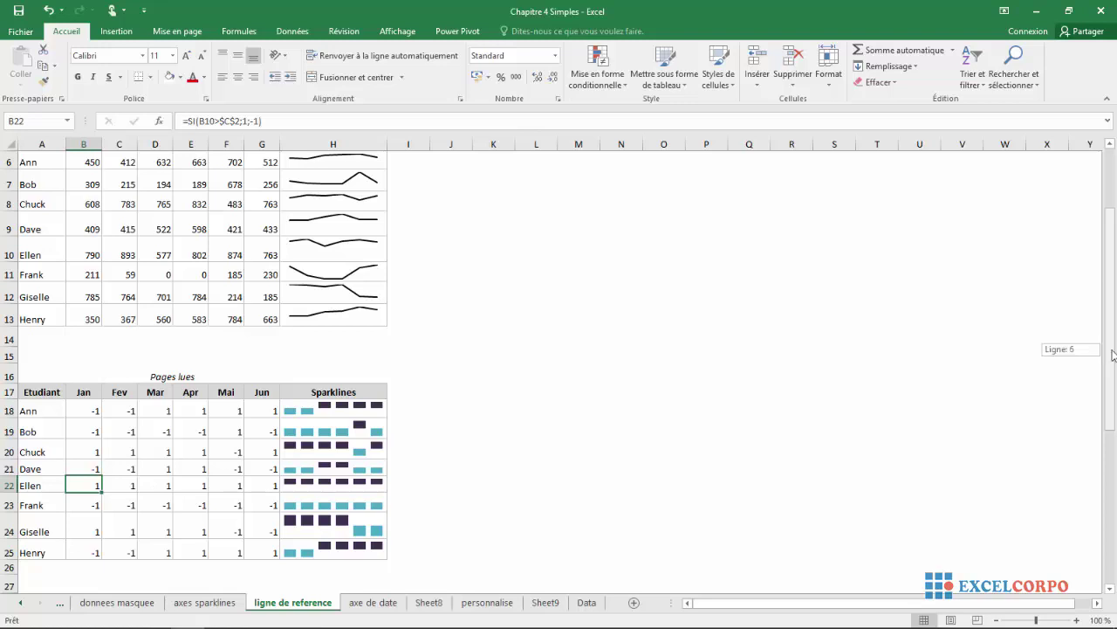
left_click_drag(1115, 312, 1115, 271)
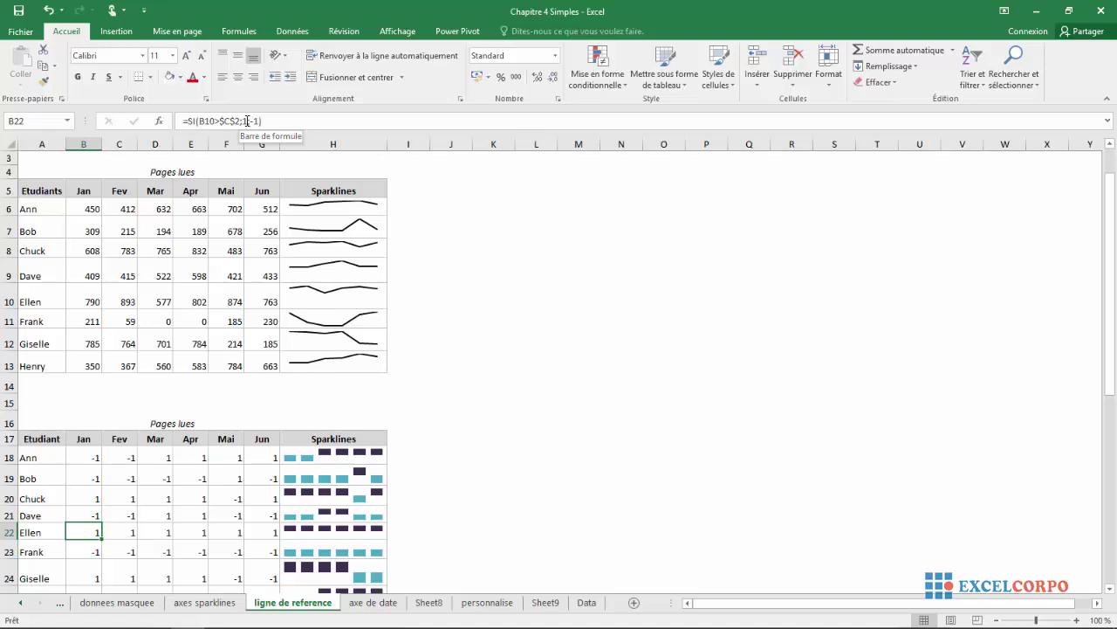
left_click(299, 117)
key("Return")
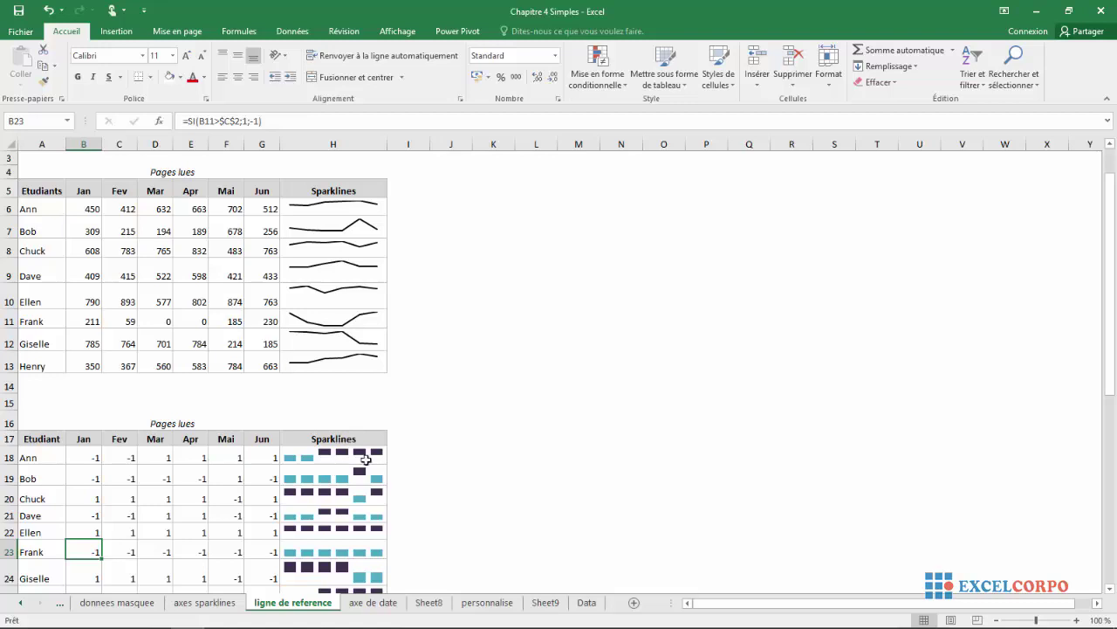
left_click_drag(1108, 337, 1112, 342)
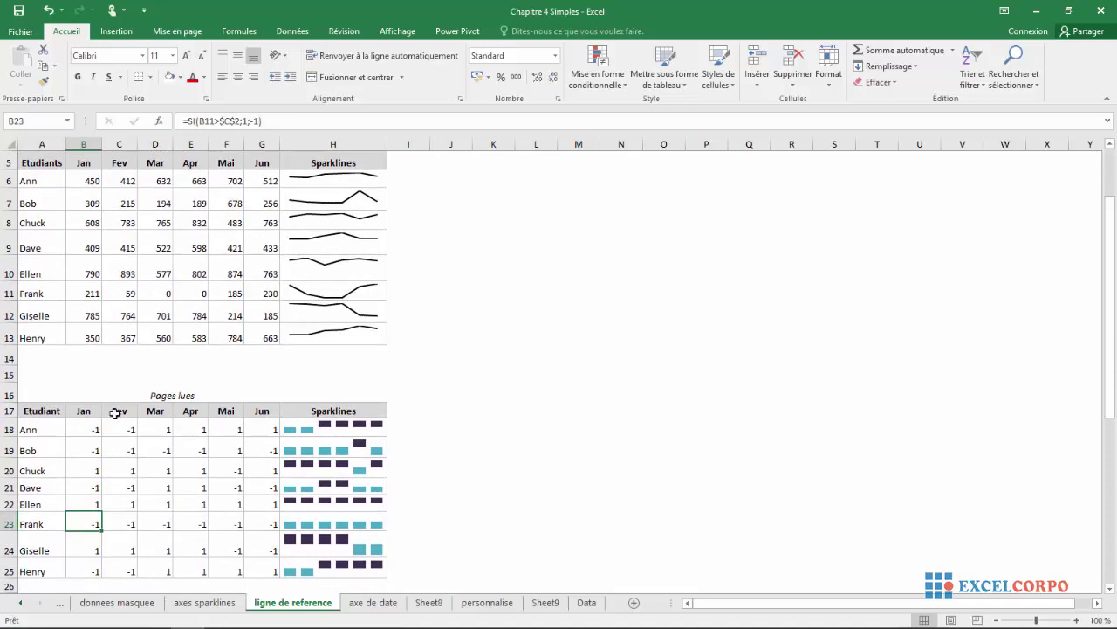
left_click_drag(1110, 290, 1111, 257)
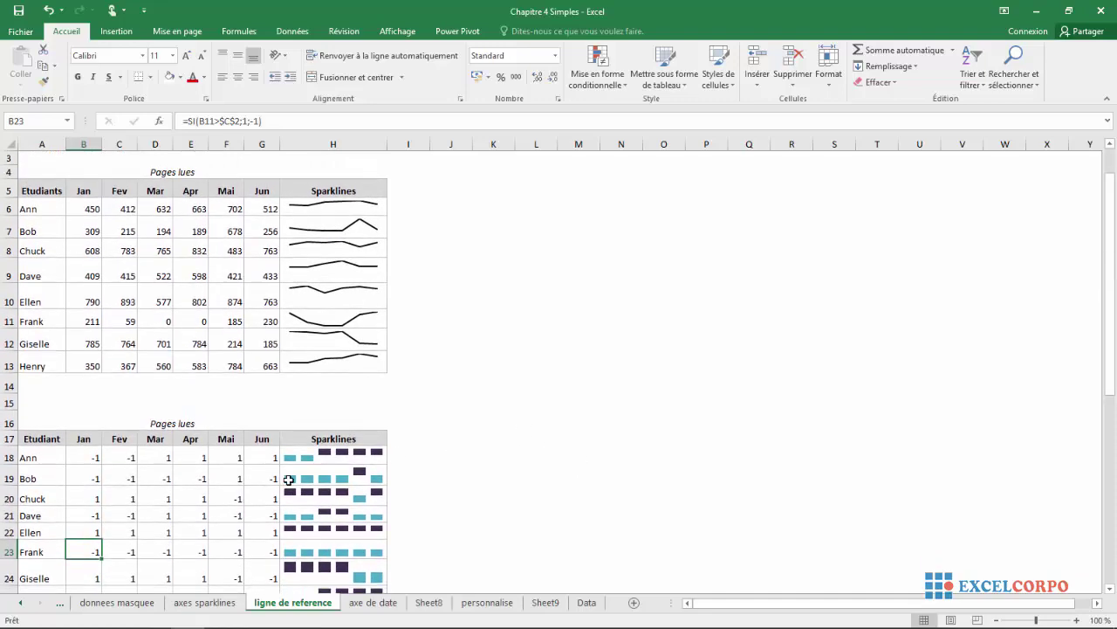
scroll(309, 564, "down", 1)
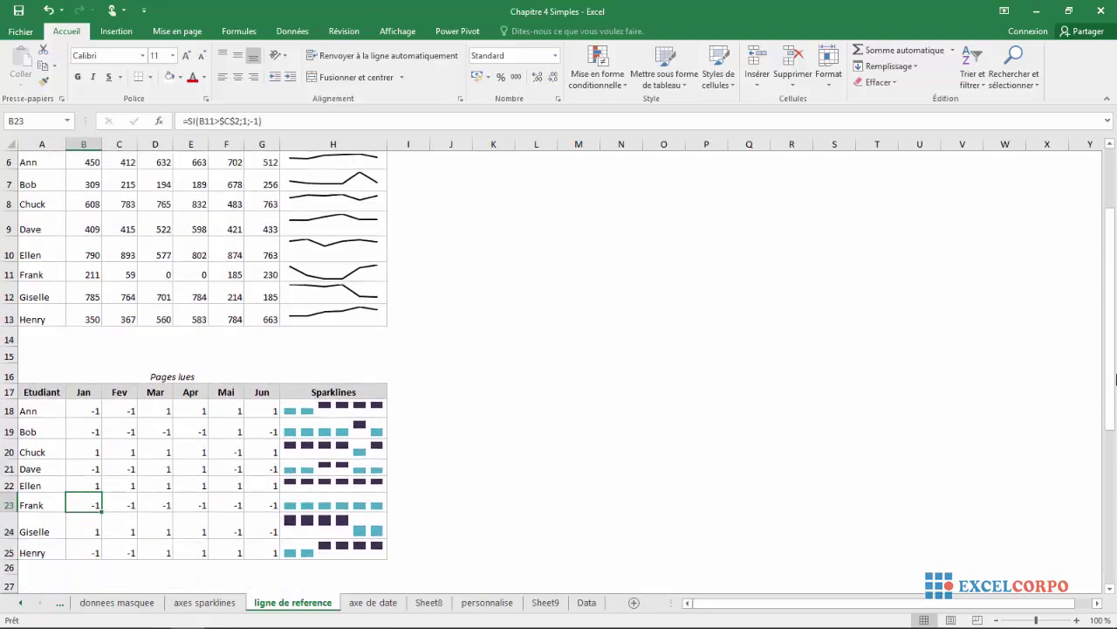
Step: Examine the formulas that subtract the monthly target in the Pages lues (par rapport aux objectifs) table, including B30 and C30
left_click_drag(1113, 388, 1113, 522)
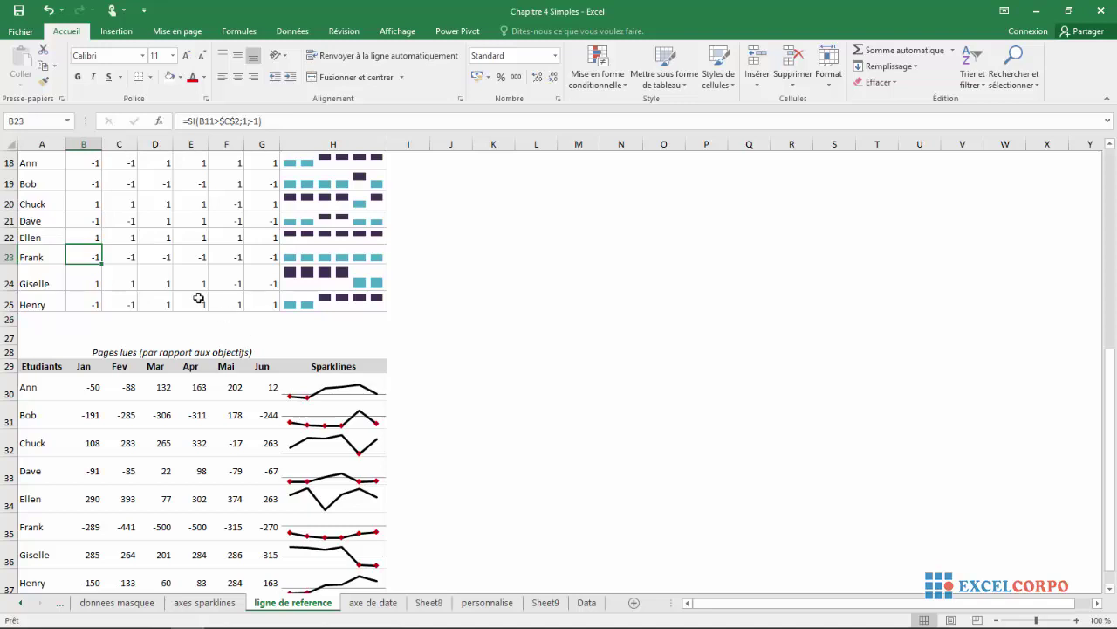
left_click(189, 503)
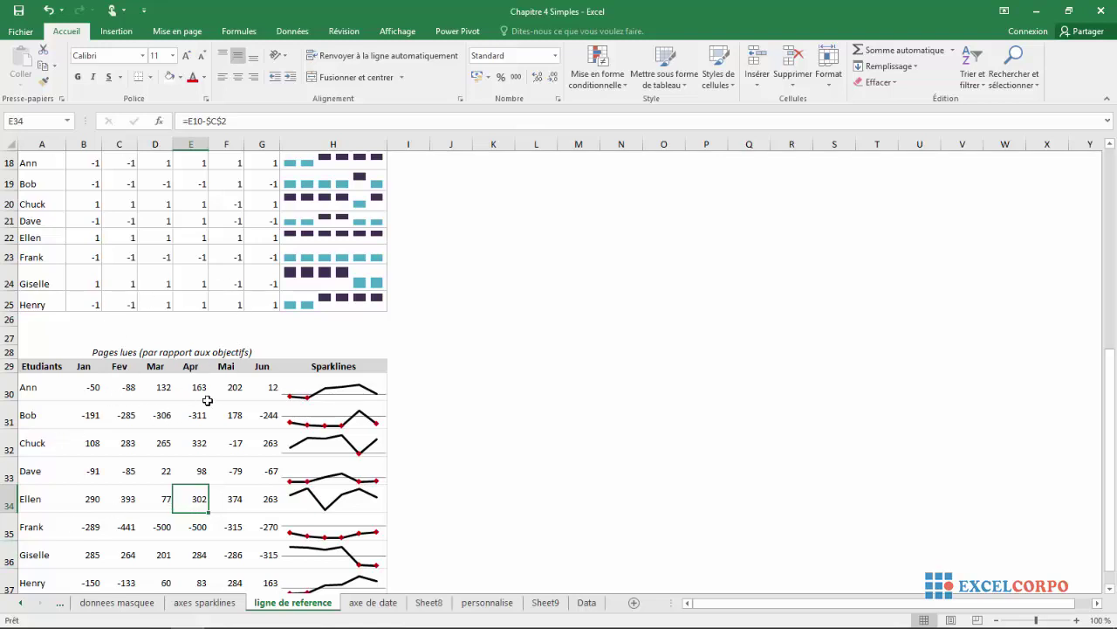
left_click(273, 414)
left_click(106, 378)
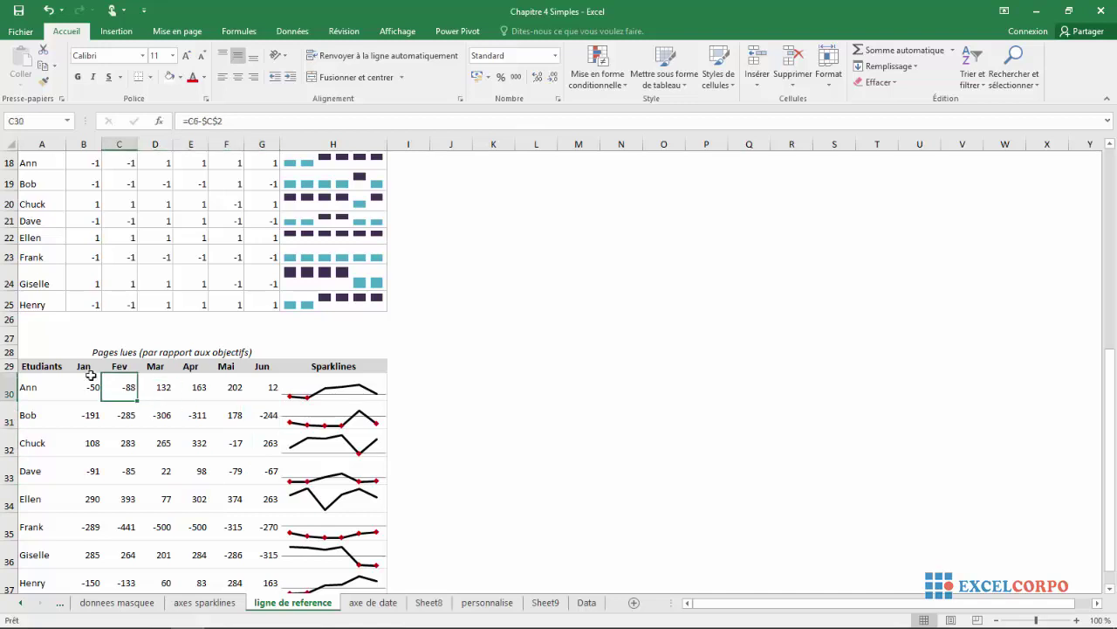
left_click(86, 376)
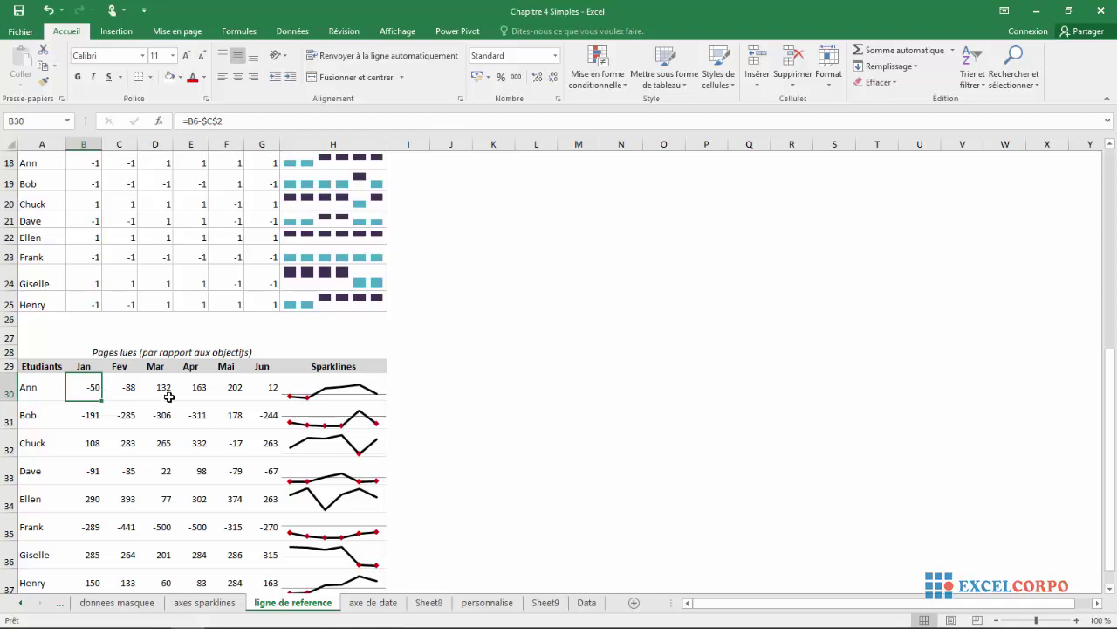
left_click(129, 421)
left_click(139, 429)
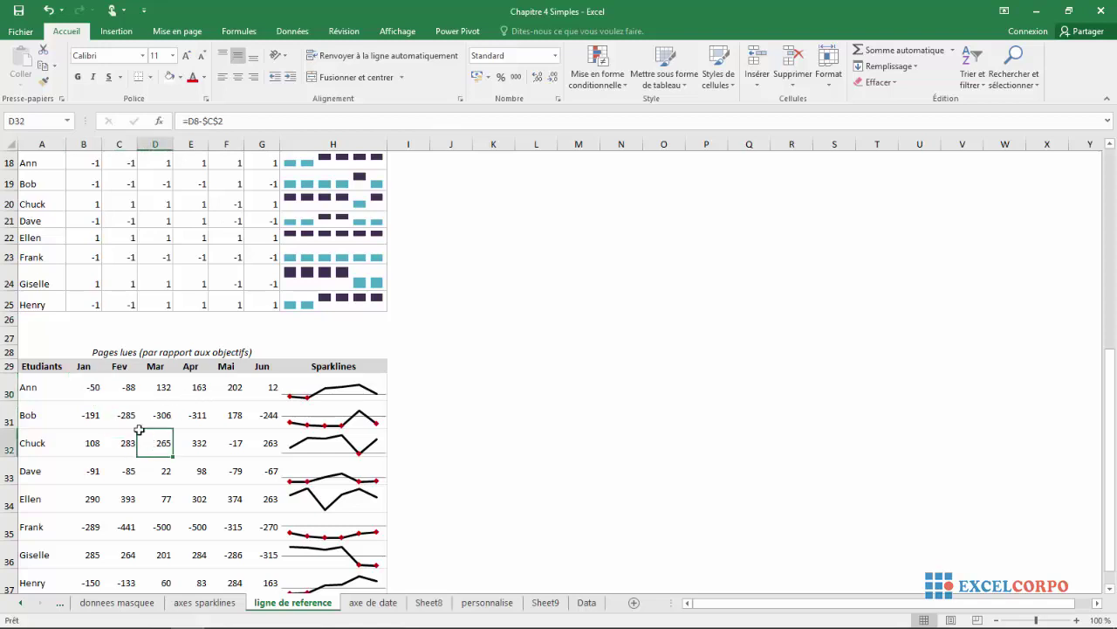
Step: Check the target-difference values and formulas across row 30 and in cells E34, C35 and G35
left_click(93, 387)
left_click(124, 390)
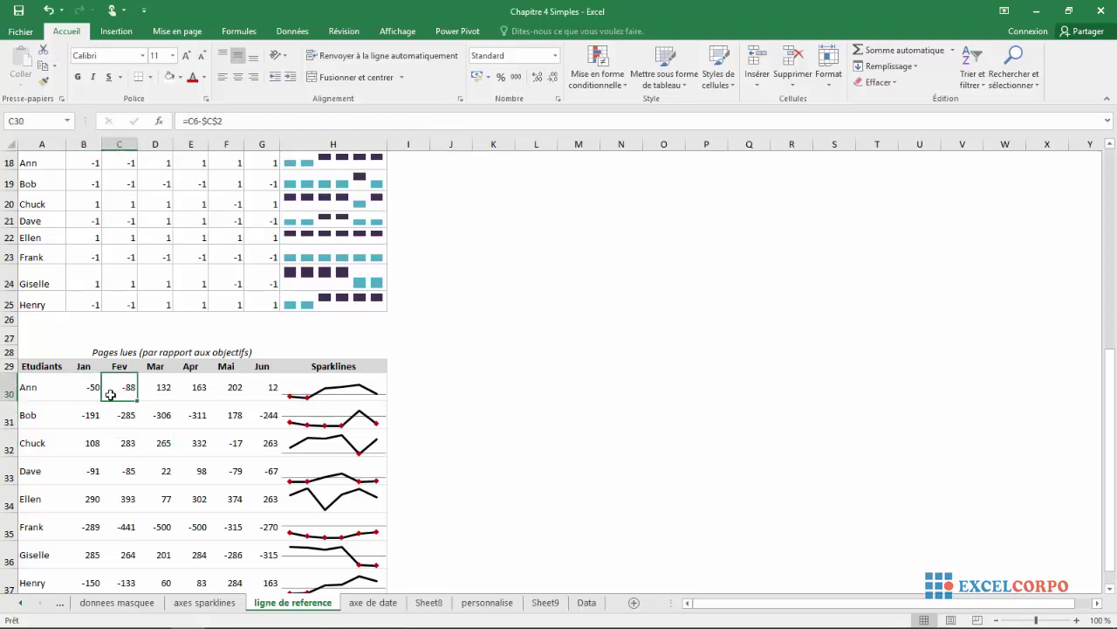
left_click(153, 389)
left_click(219, 388)
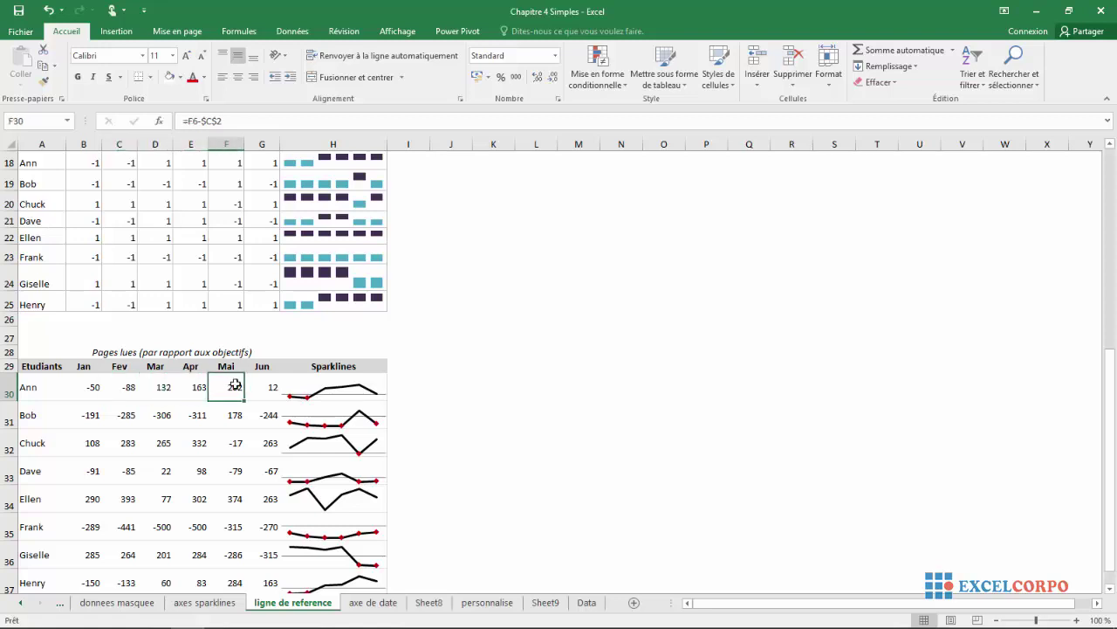
left_click(272, 382)
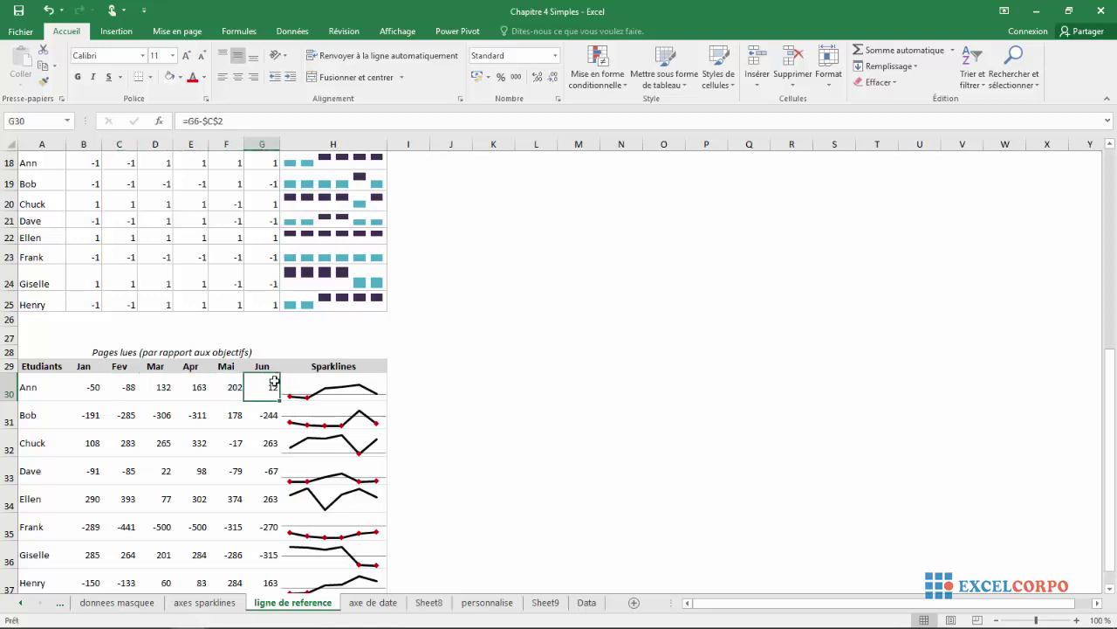
left_click(196, 493)
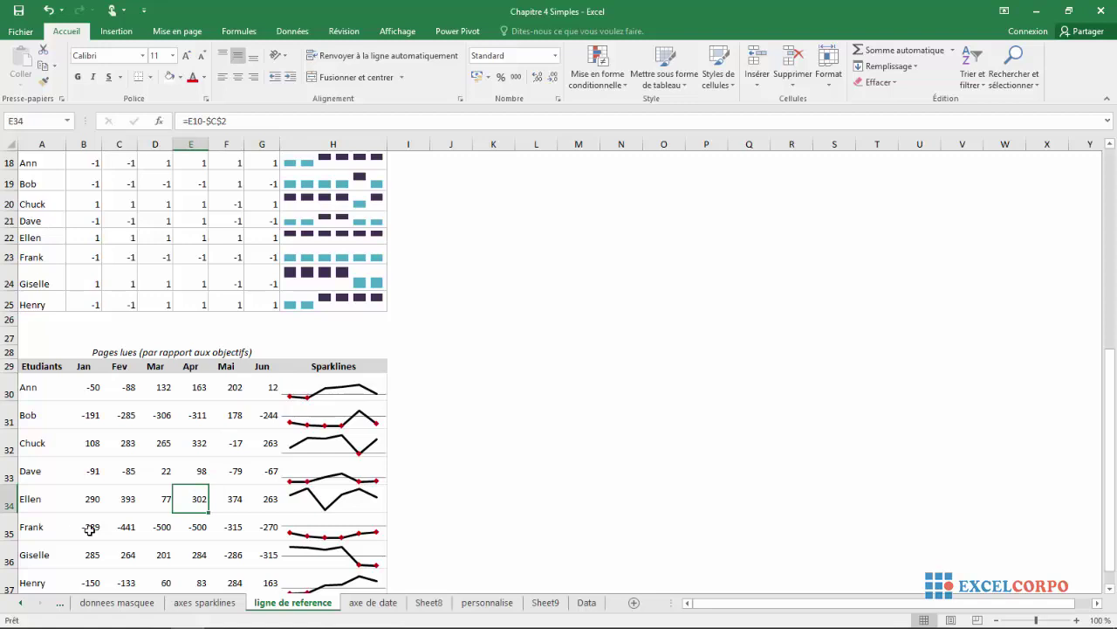
left_click(125, 530)
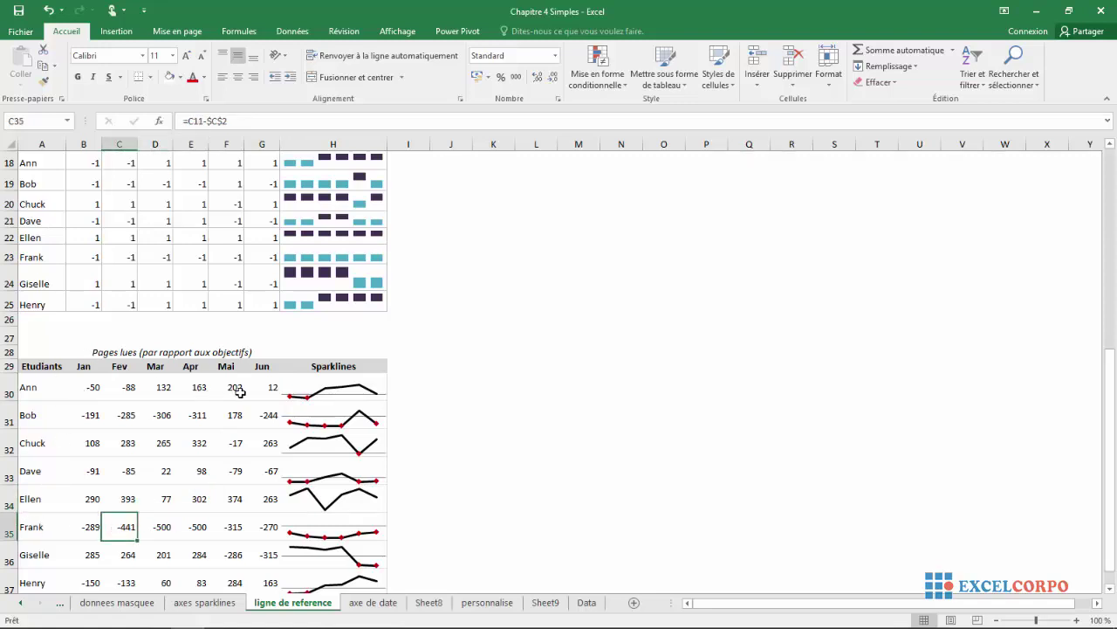
left_click(251, 535)
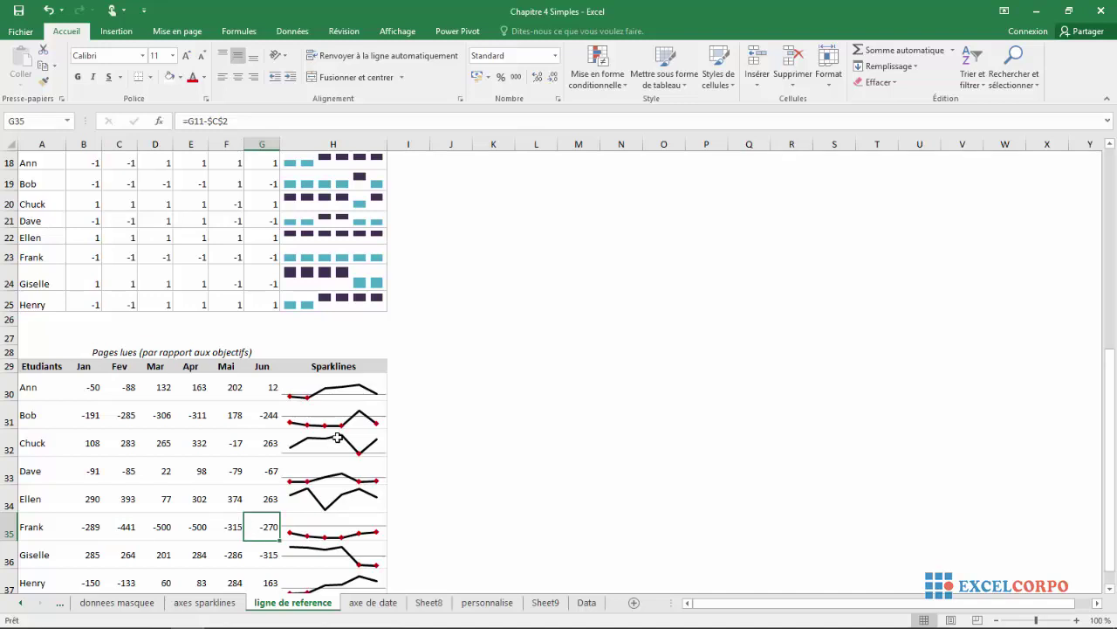
Step: Inspect the horizontal and vertical axis options of the line sparkline group in H30:H37
left_click(322, 379)
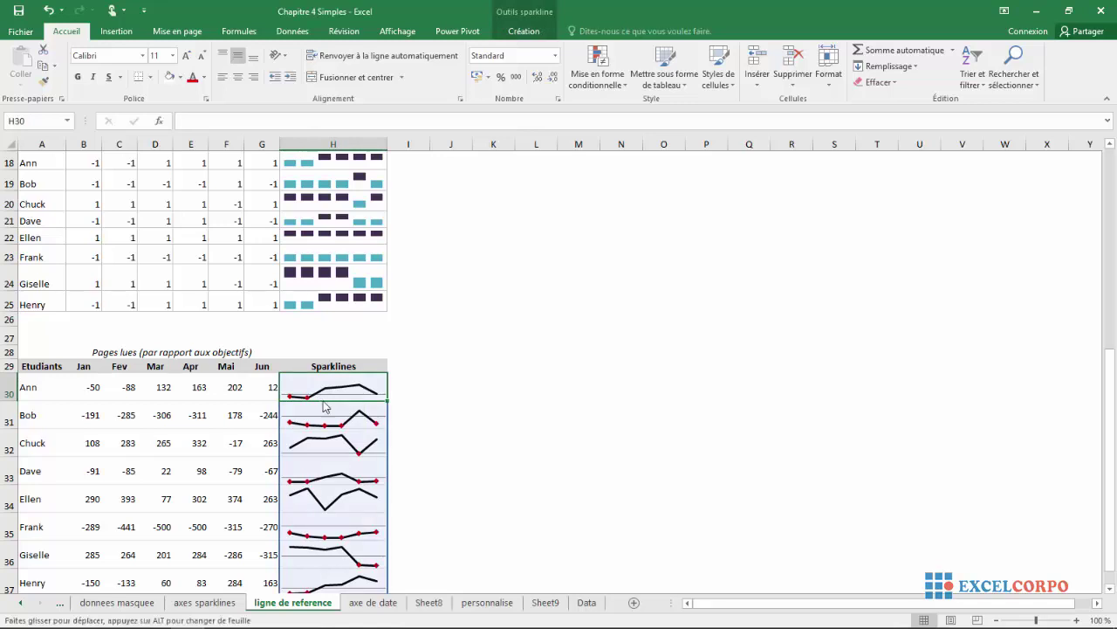
left_click(522, 30)
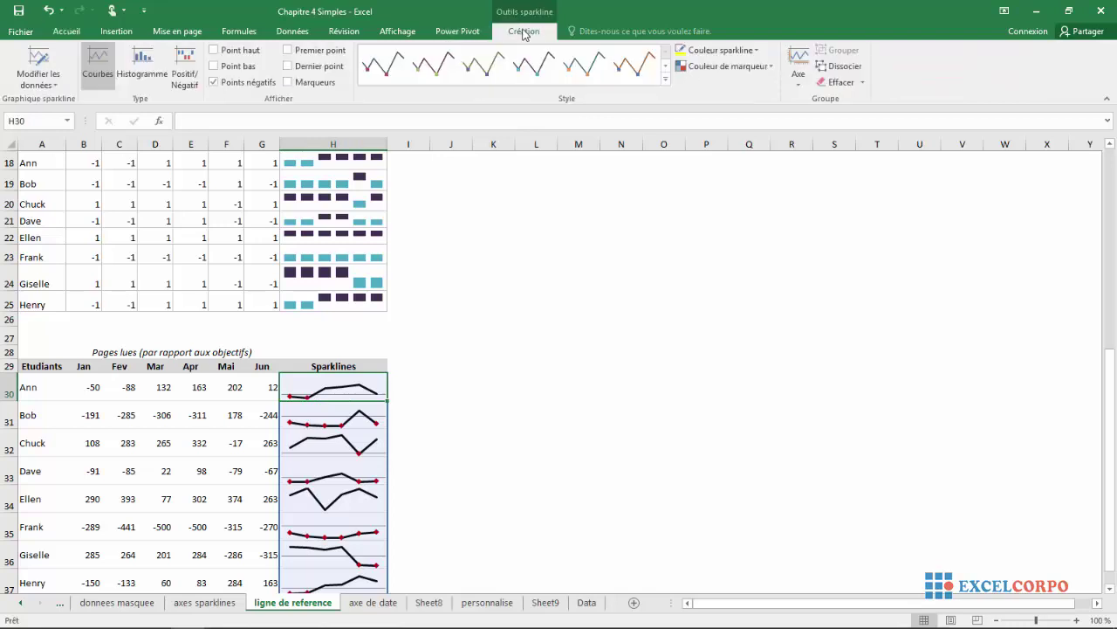
left_click(799, 85)
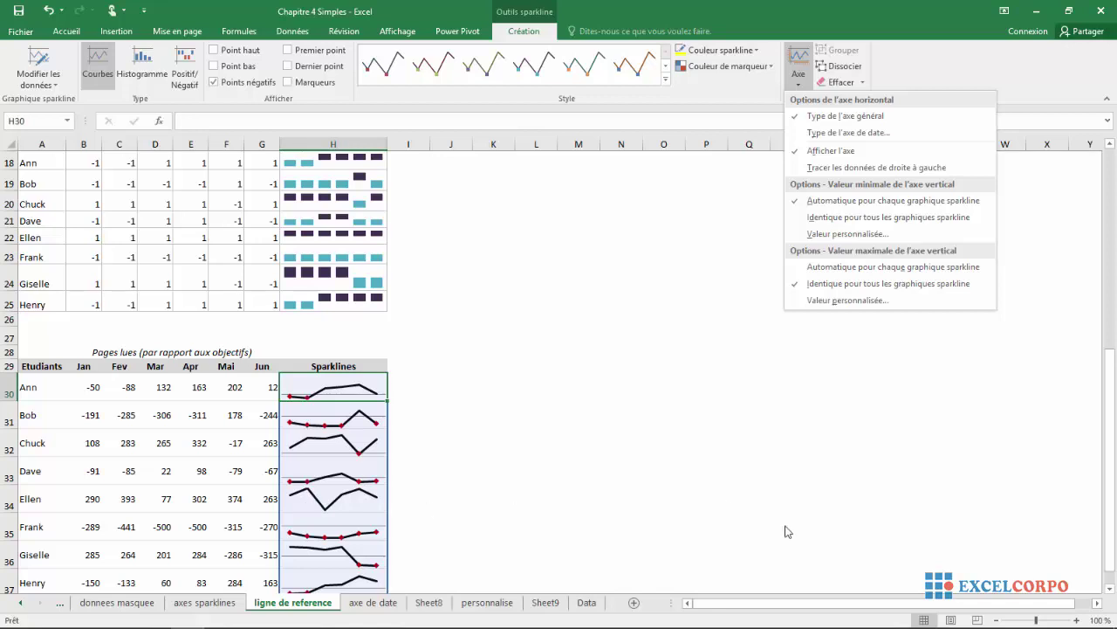
left_click_drag(1113, 389, 1116, 465)
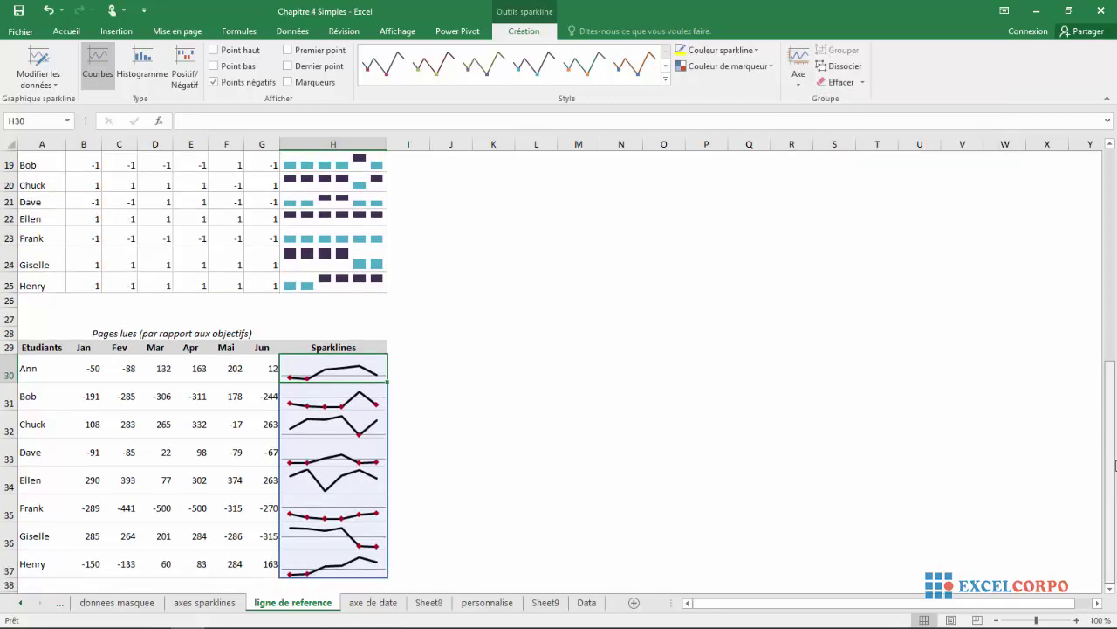
left_click(350, 489)
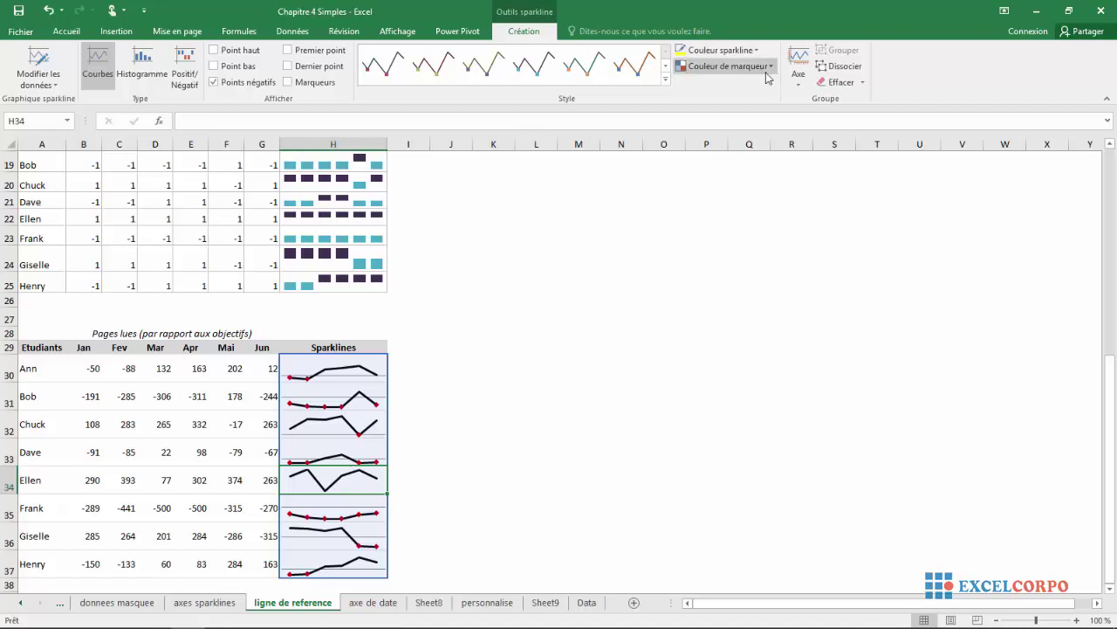
Step: Check the vertical axis minimum and maximum settings of the target-difference line sparklines
left_click(802, 88)
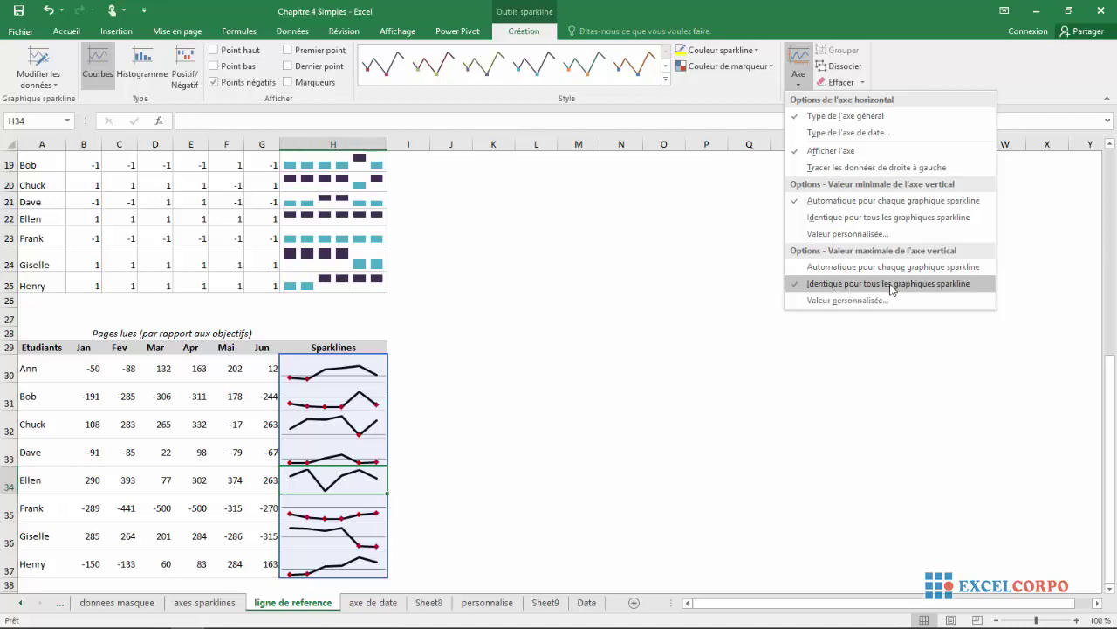
left_click(416, 420)
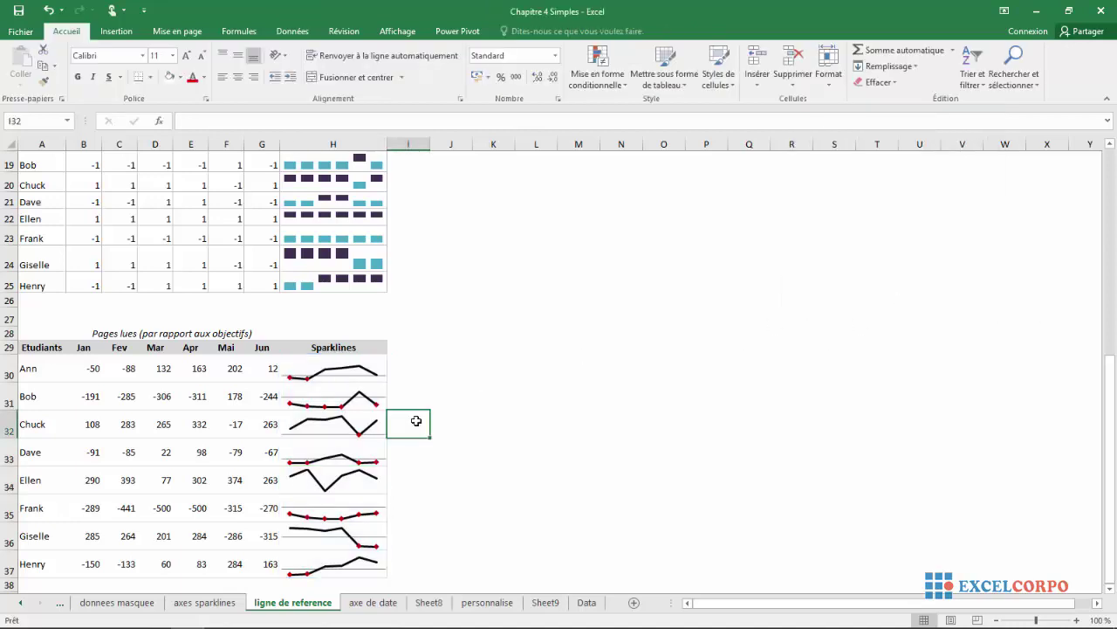
Step: Open the axe de date sheet and compare the Date and Montant columns with the column sparkline in D2
left_click(385, 604)
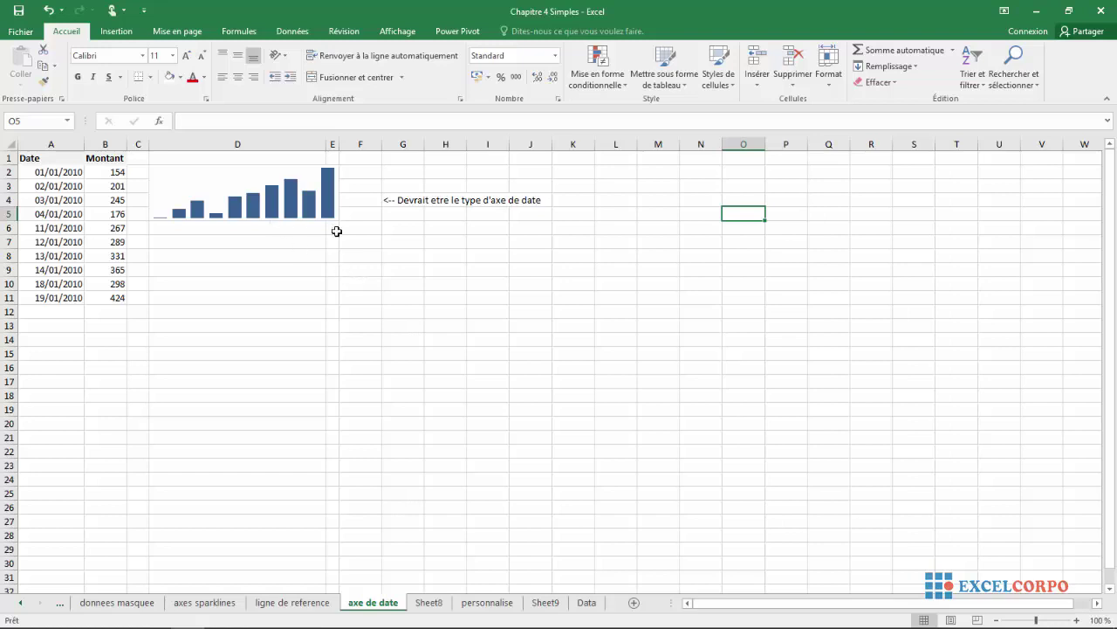
left_click(44, 160)
left_click(46, 144)
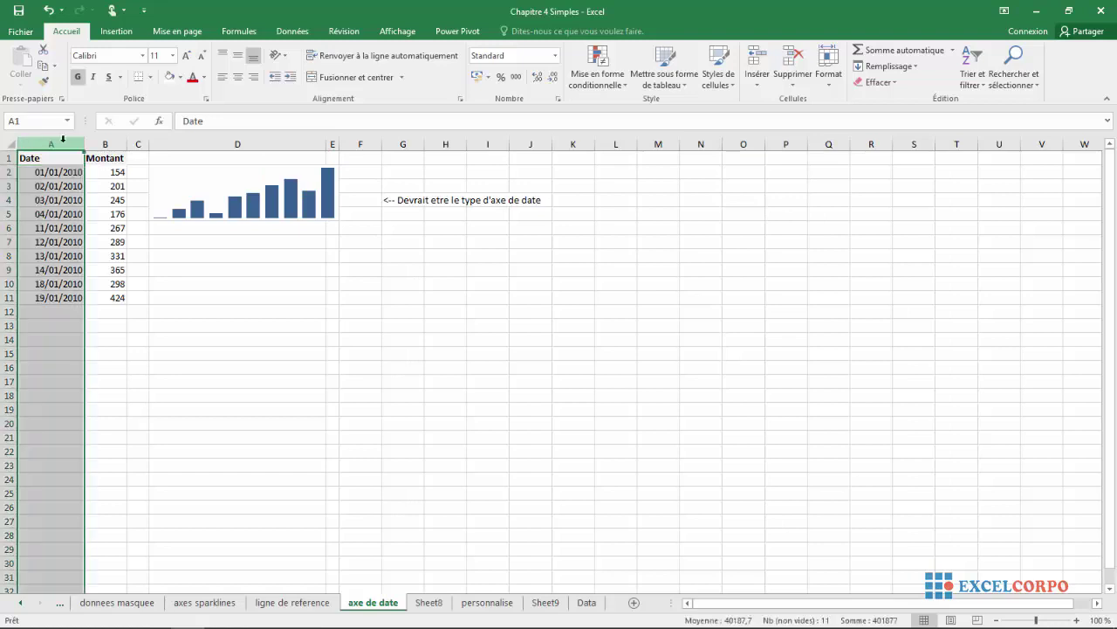
left_click(95, 145)
left_click(278, 284)
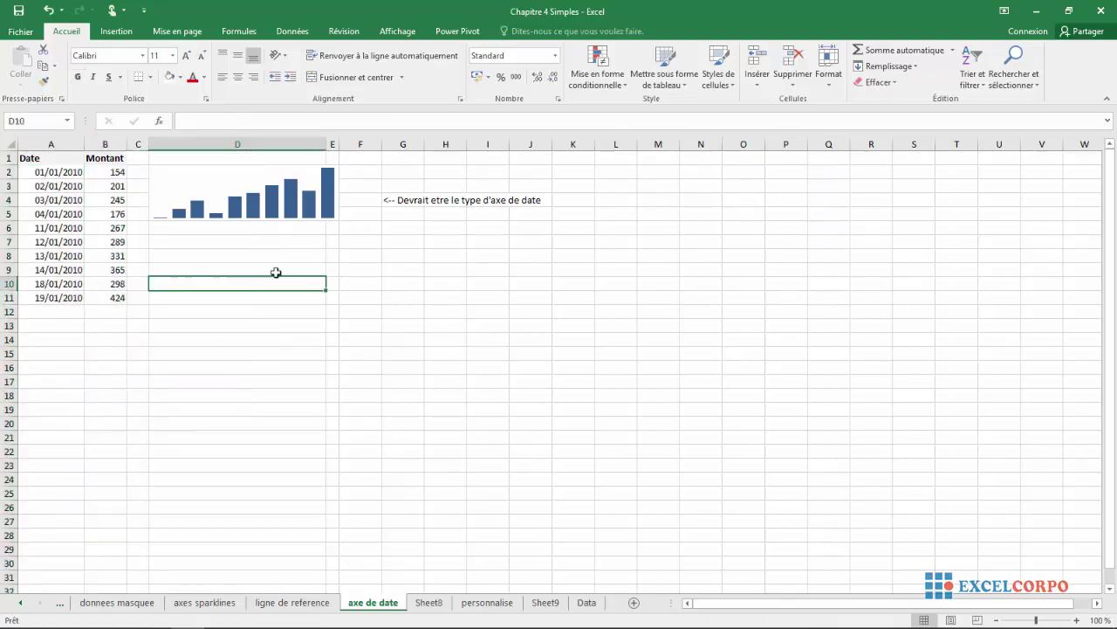
left_click(268, 198)
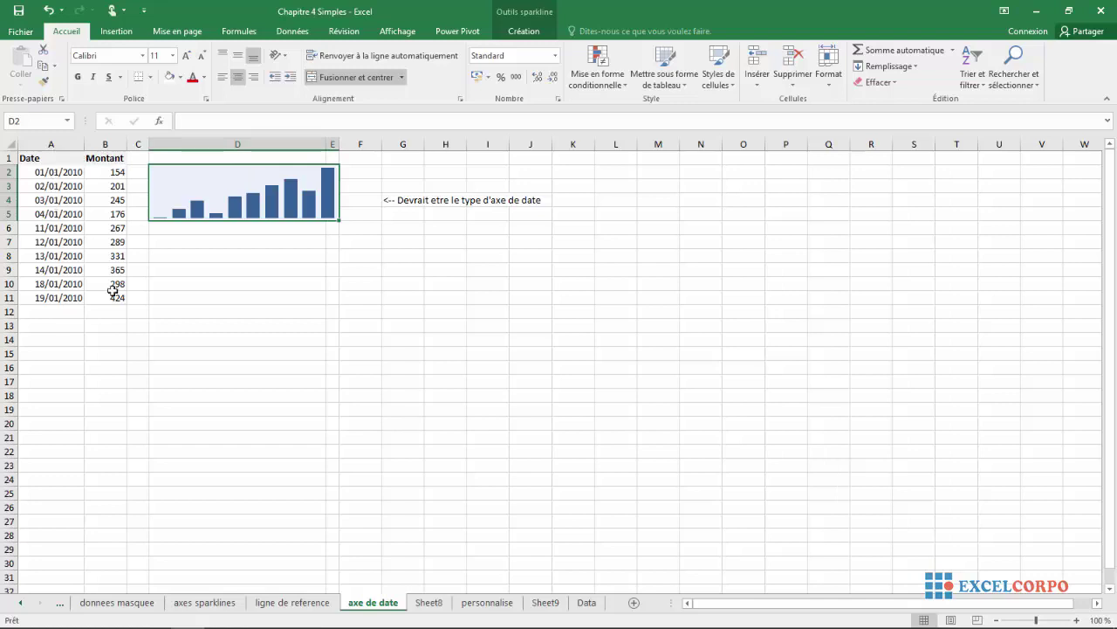
left_click(265, 339)
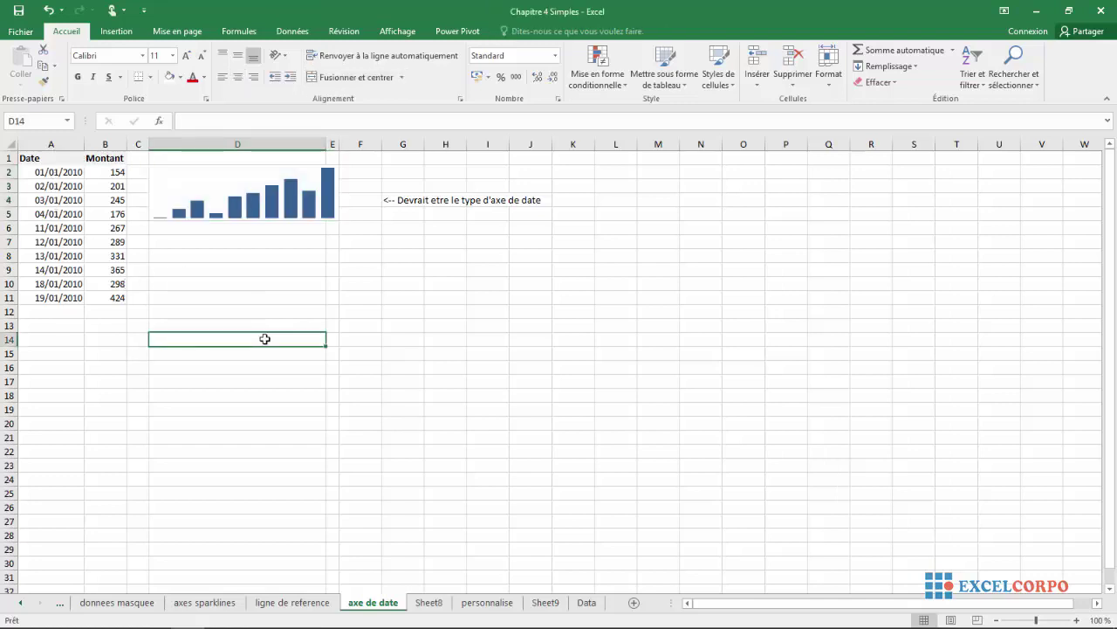
left_click(94, 146)
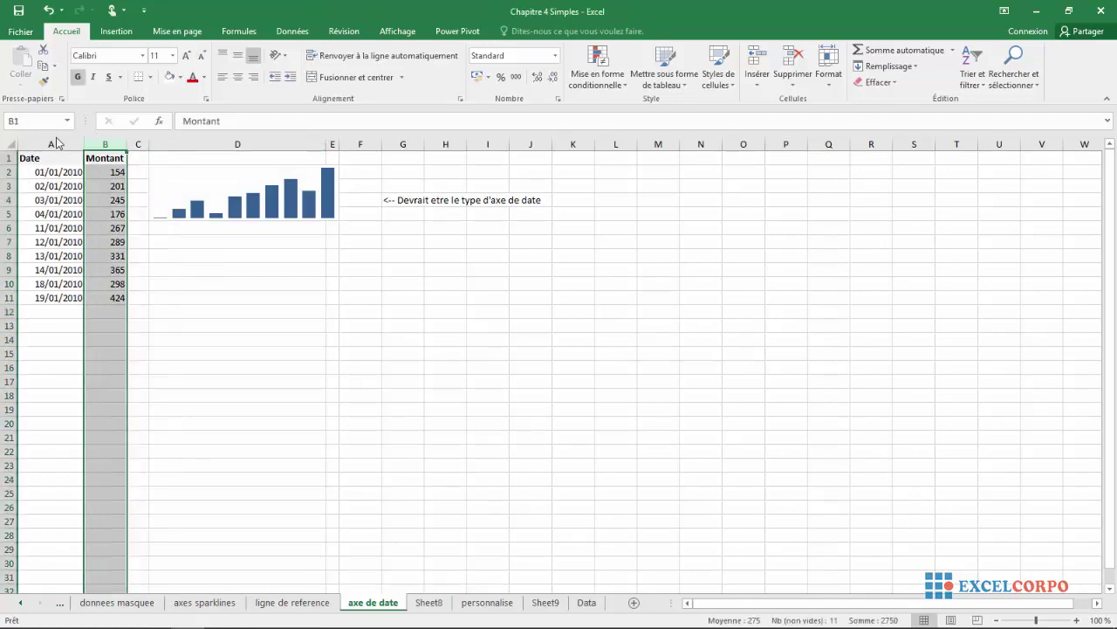
left_click(54, 143)
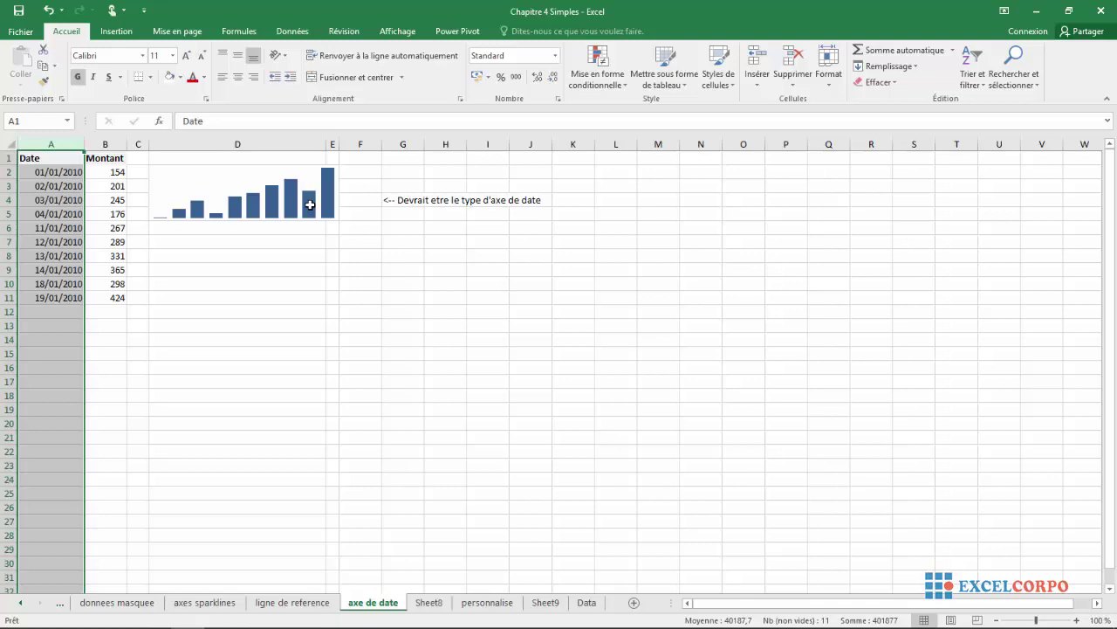
Step: Set the column sparkline in D2 to a date axis using the date range A2:A11
left_click(303, 199)
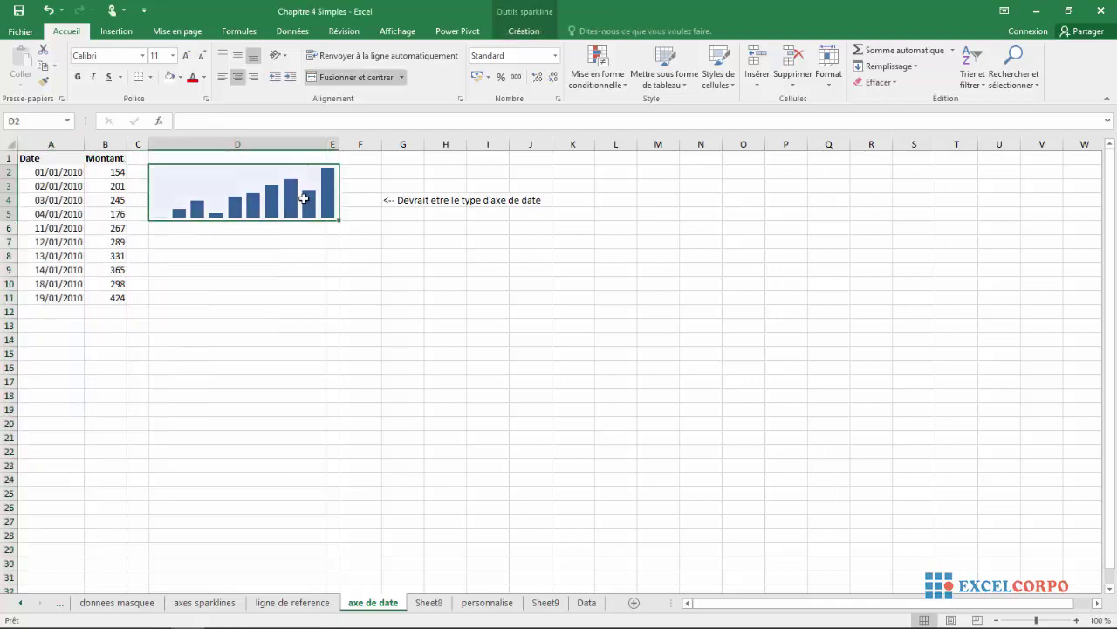
left_click(524, 33)
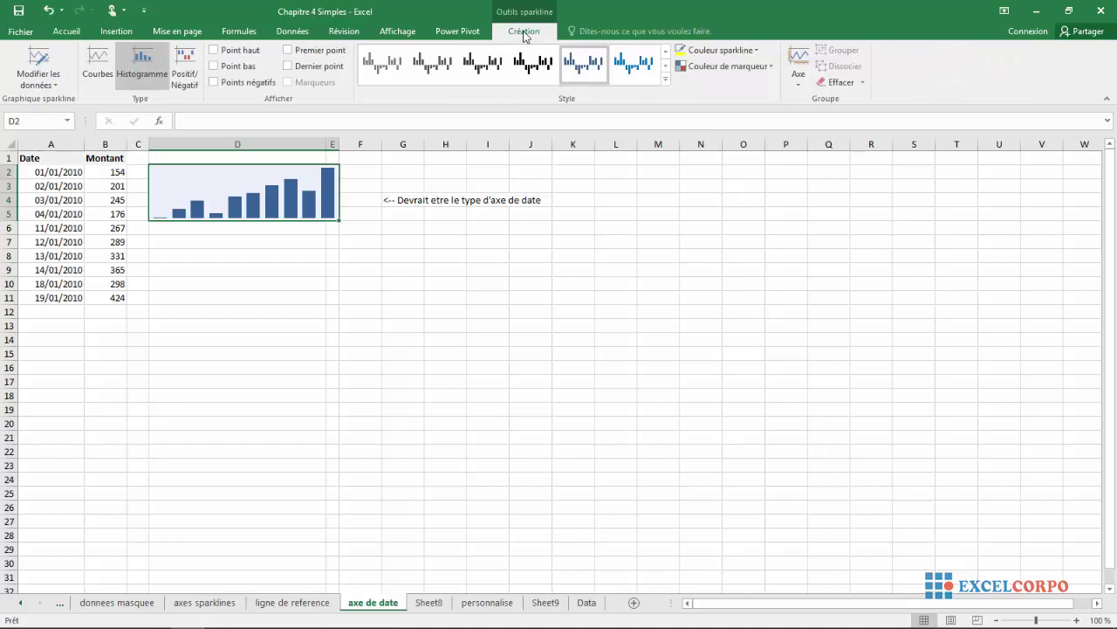
left_click(803, 83)
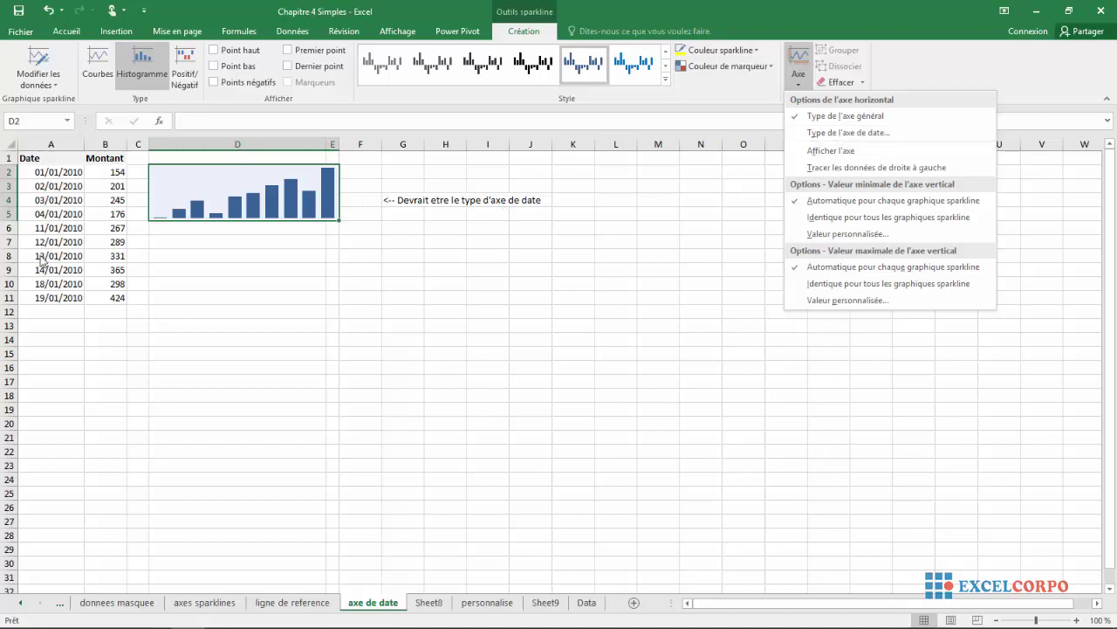
left_click(840, 133)
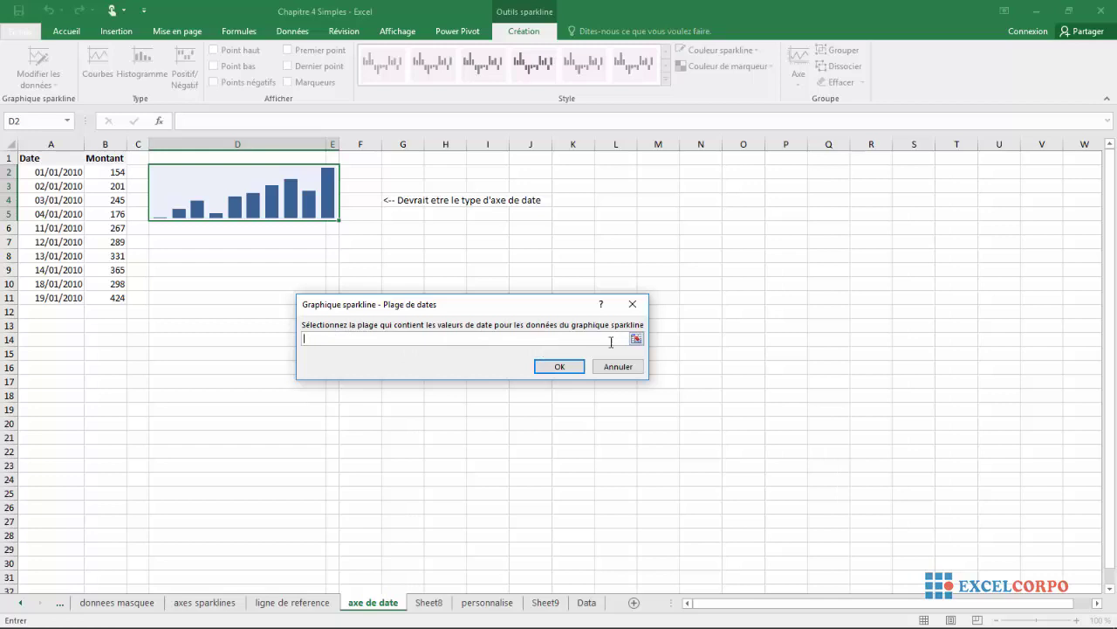
left_click(636, 338)
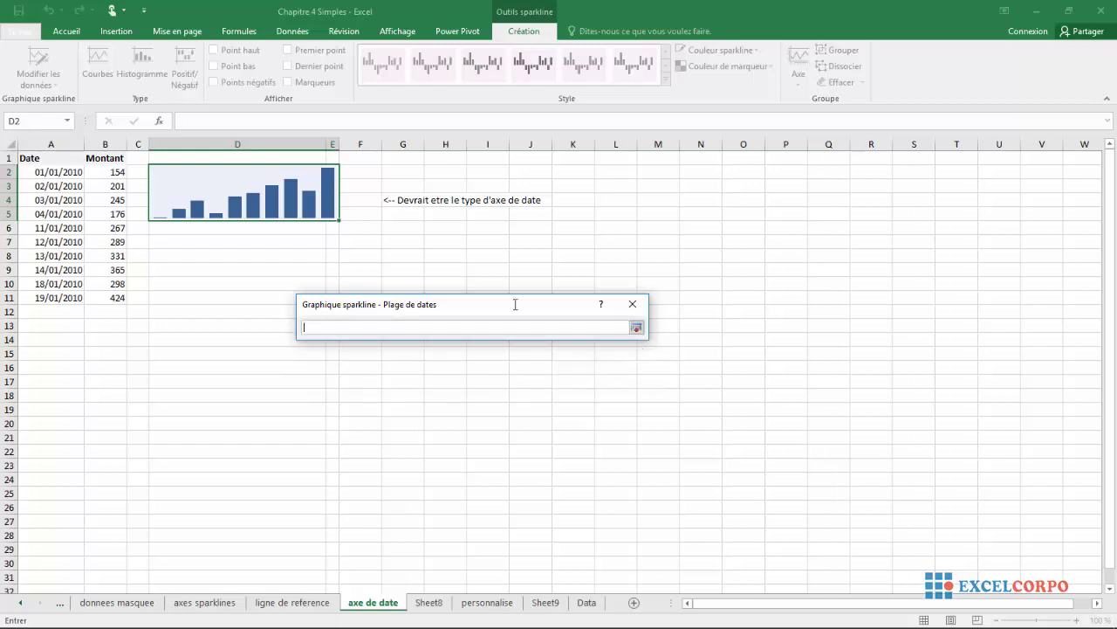
left_click(31, 171)
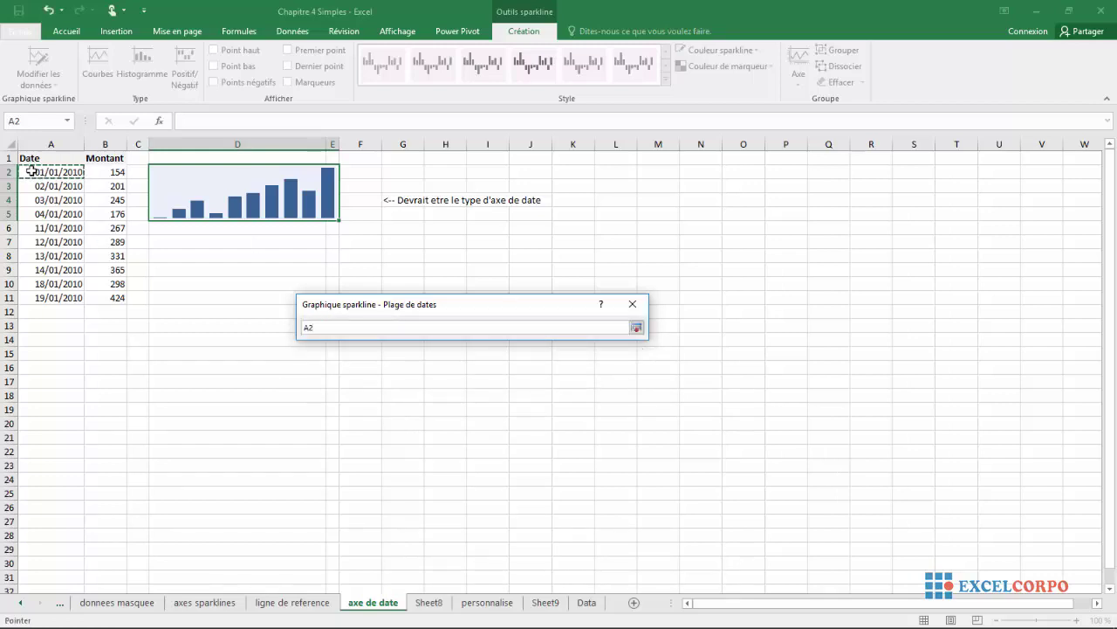
left_click_drag(31, 171, 79, 298)
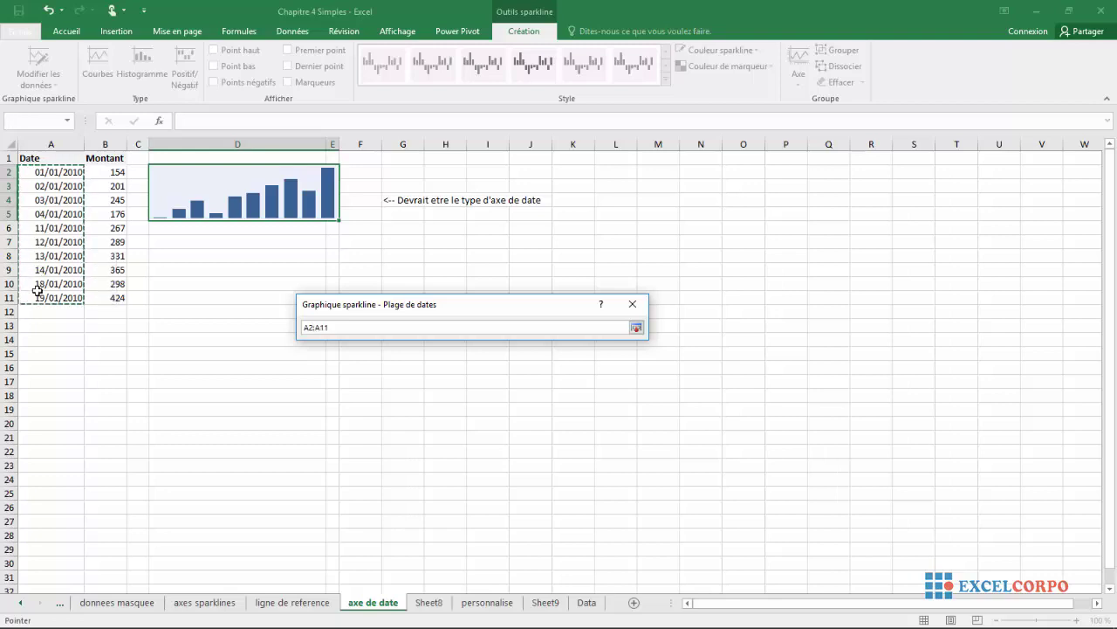
left_click(636, 328)
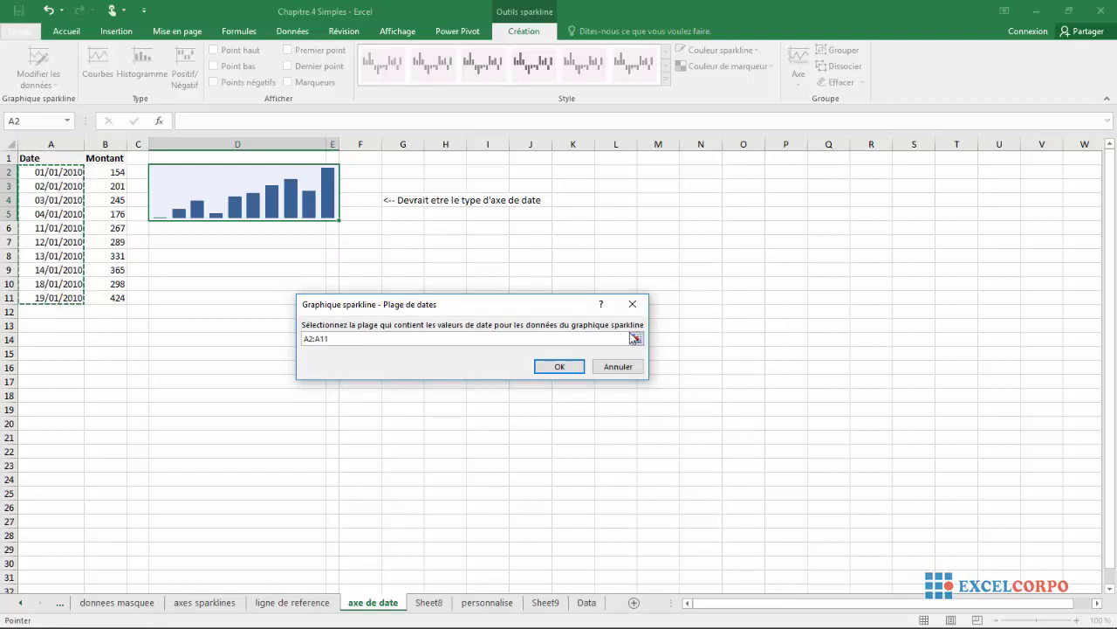
left_click(564, 367)
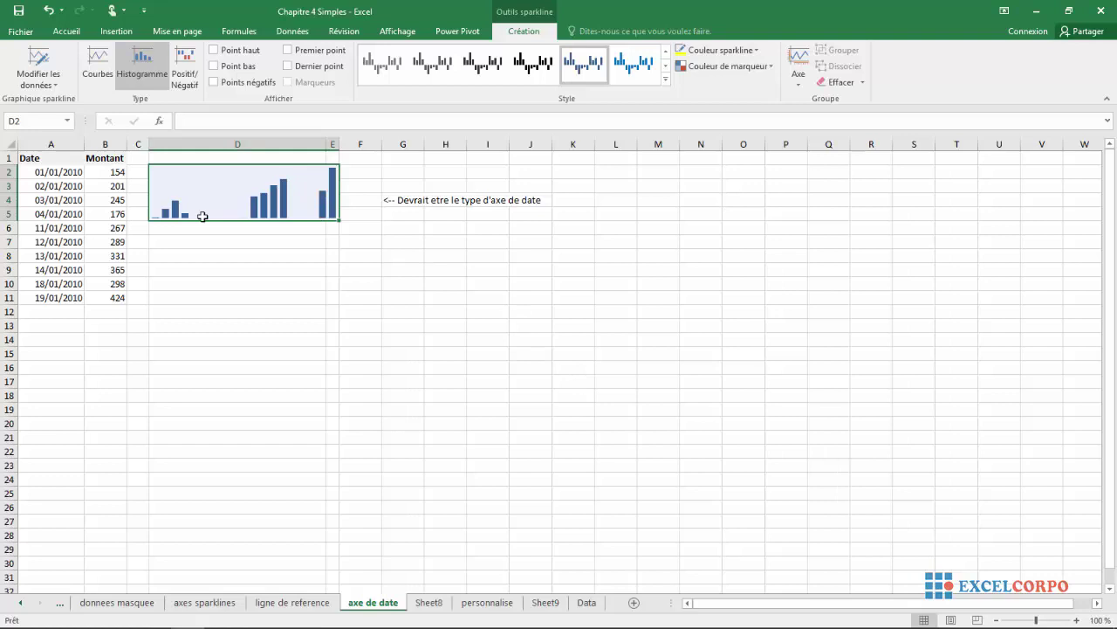
Step: Rename Sheet8 as "mise a jour" and review the data-editing options of the line sparkline in E5
left_click(429, 602)
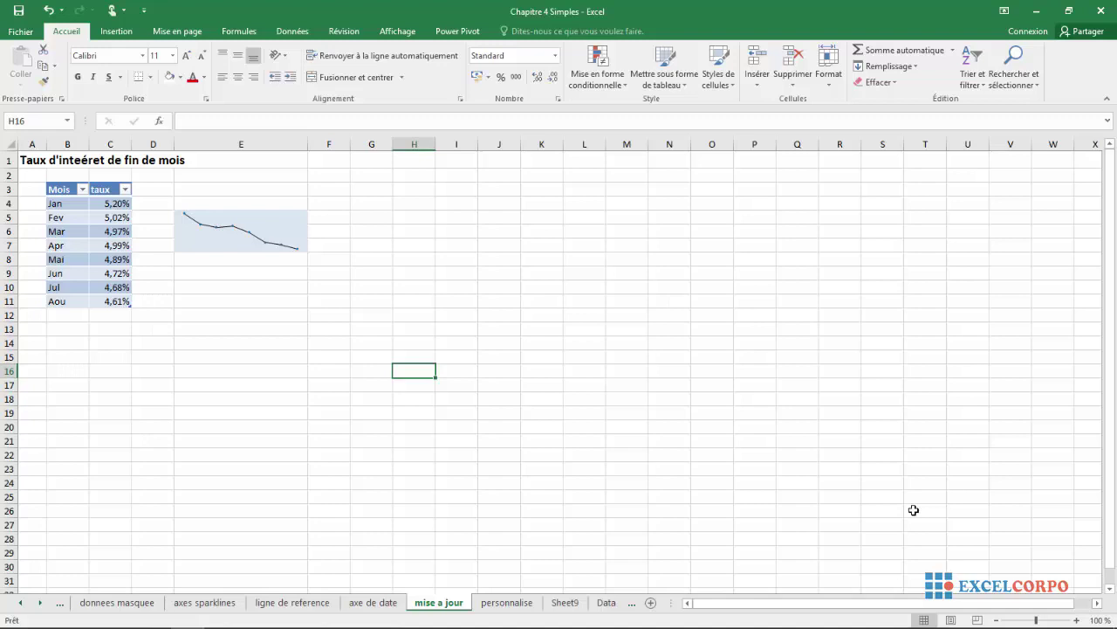
left_click(292, 214)
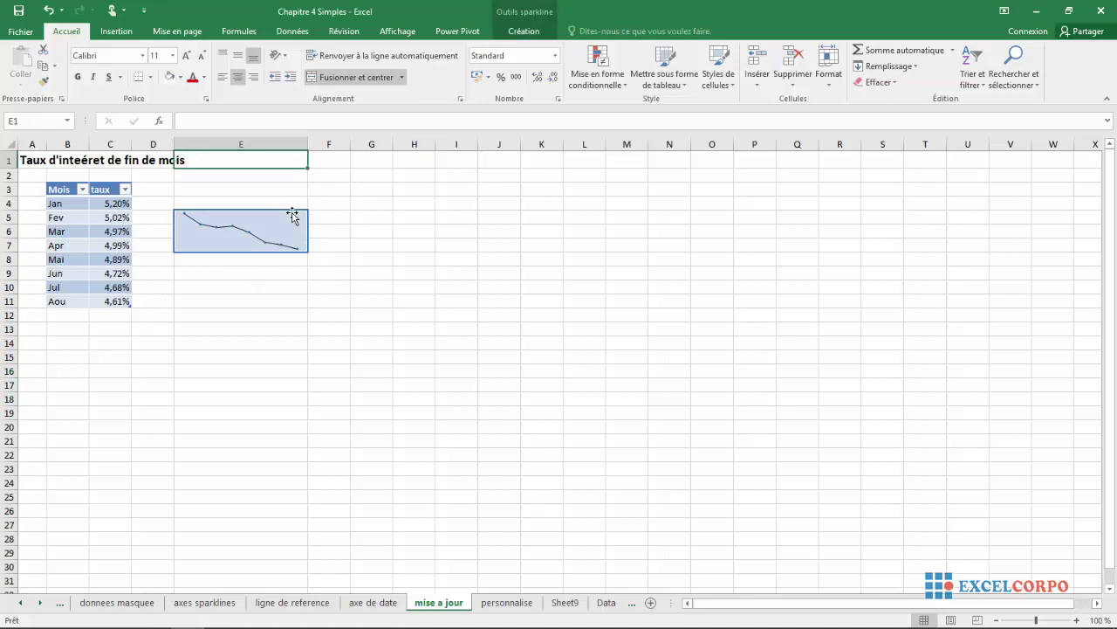
left_click(288, 219)
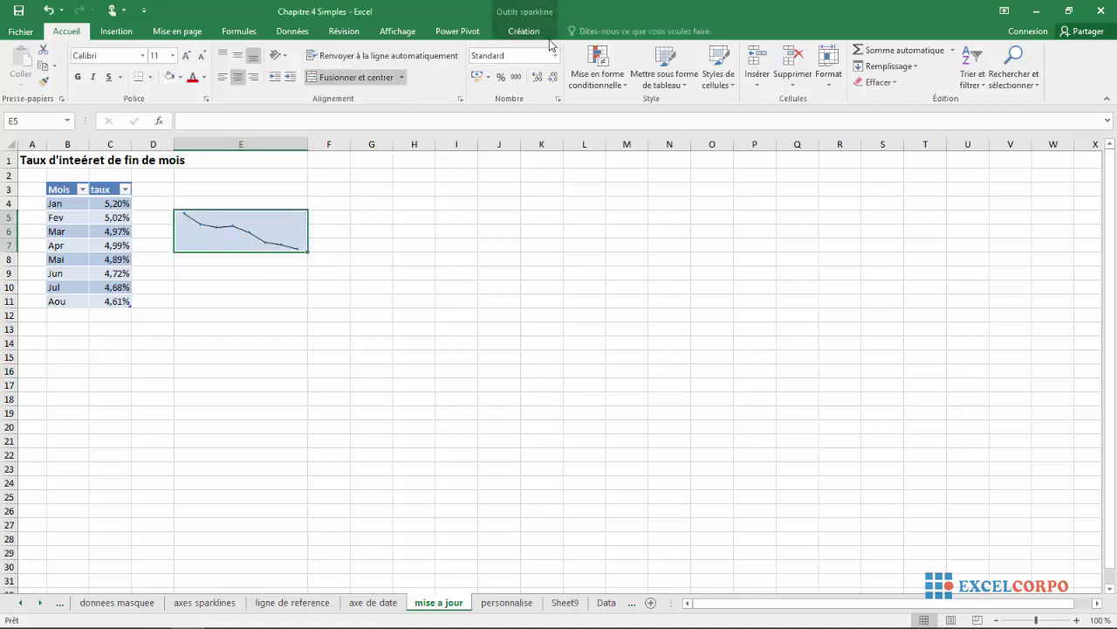
left_click(523, 32)
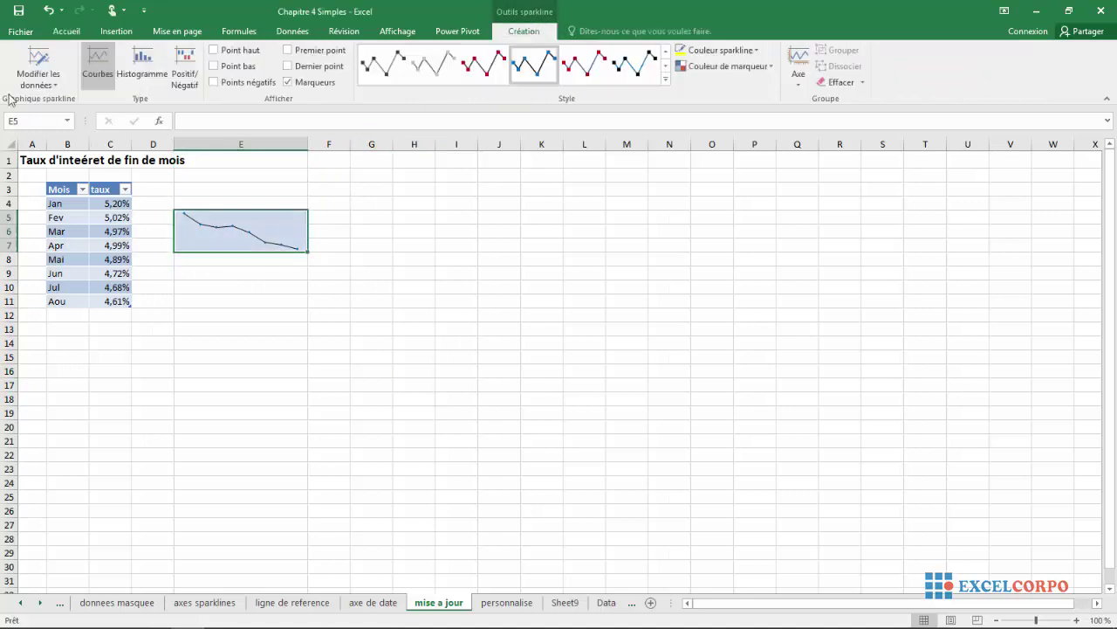
left_click(58, 86)
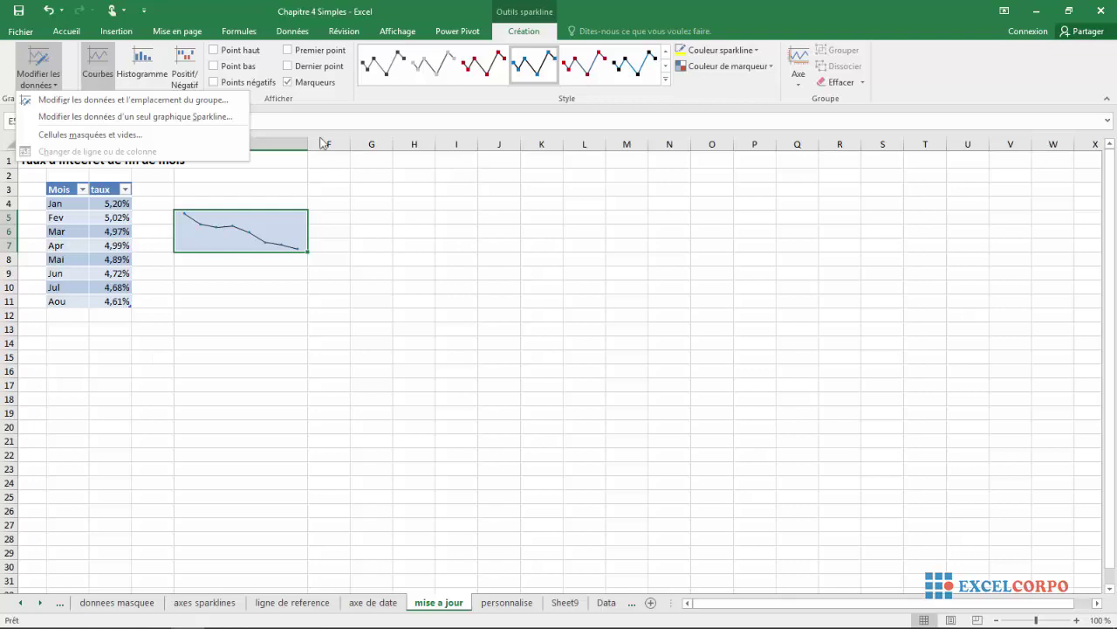
left_click(463, 229)
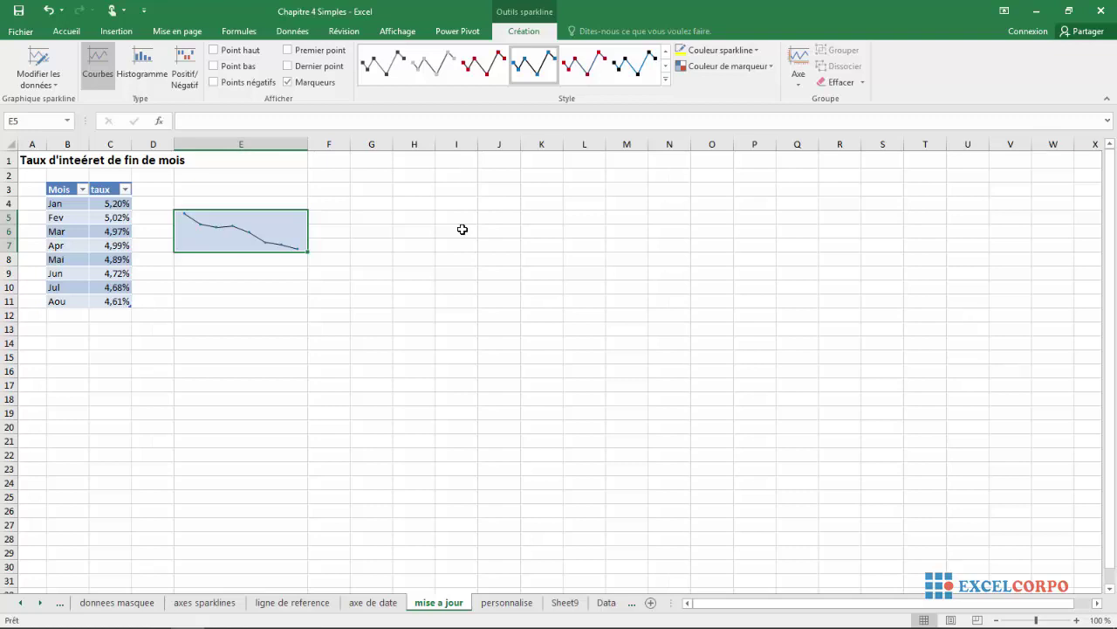
Step: Examine the filter options of the Mois column and the table creation dialog, leaving both without changes
left_click(83, 190)
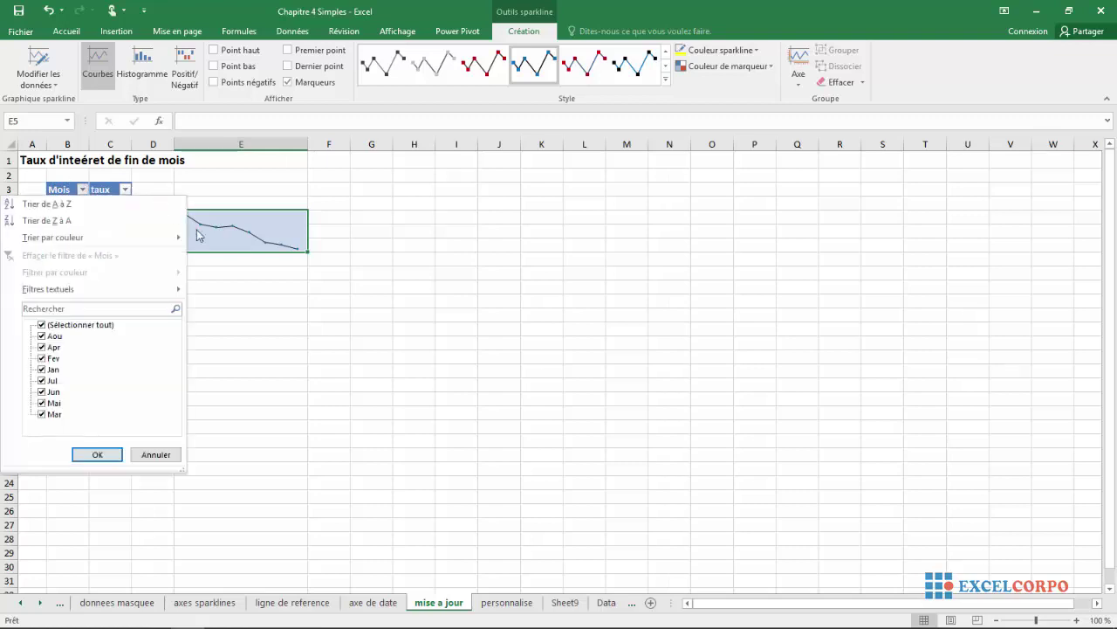
key("Escape")
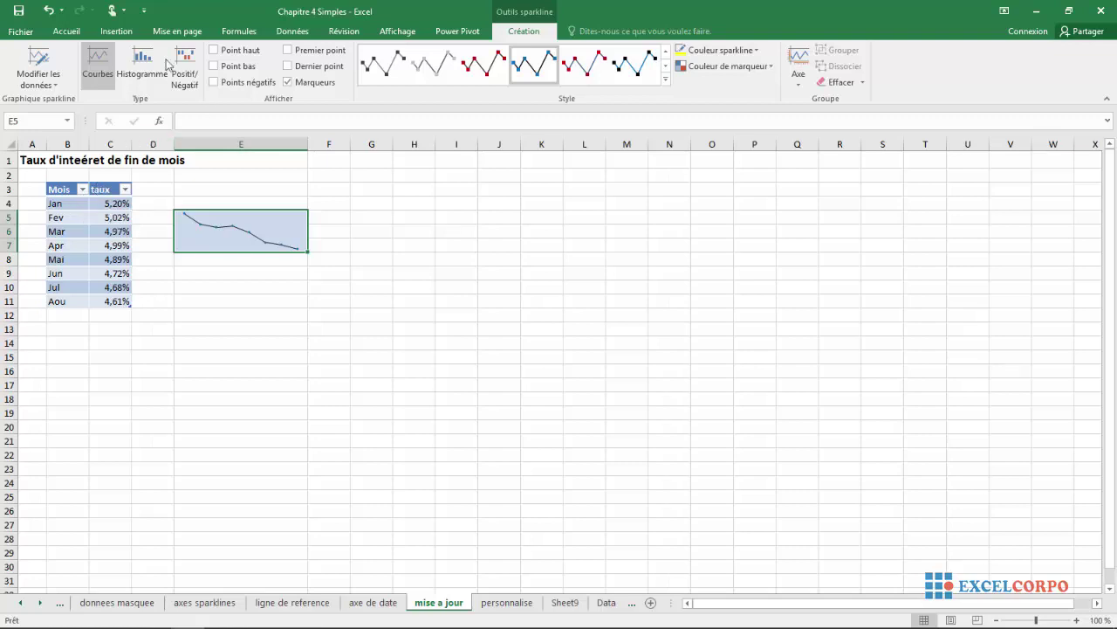
left_click(68, 32)
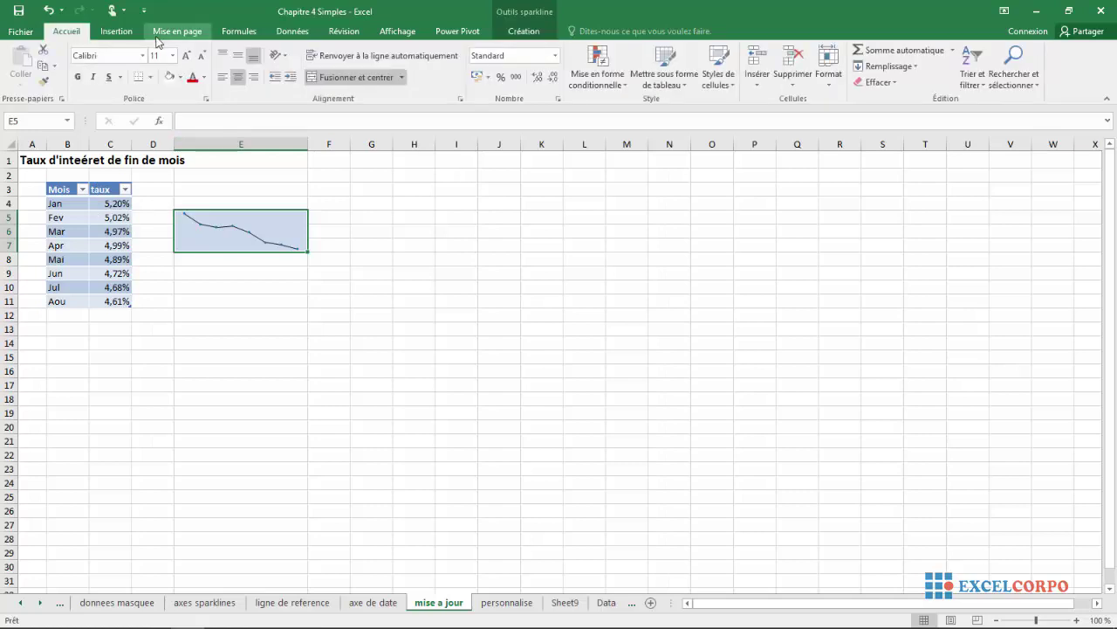
left_click(122, 35)
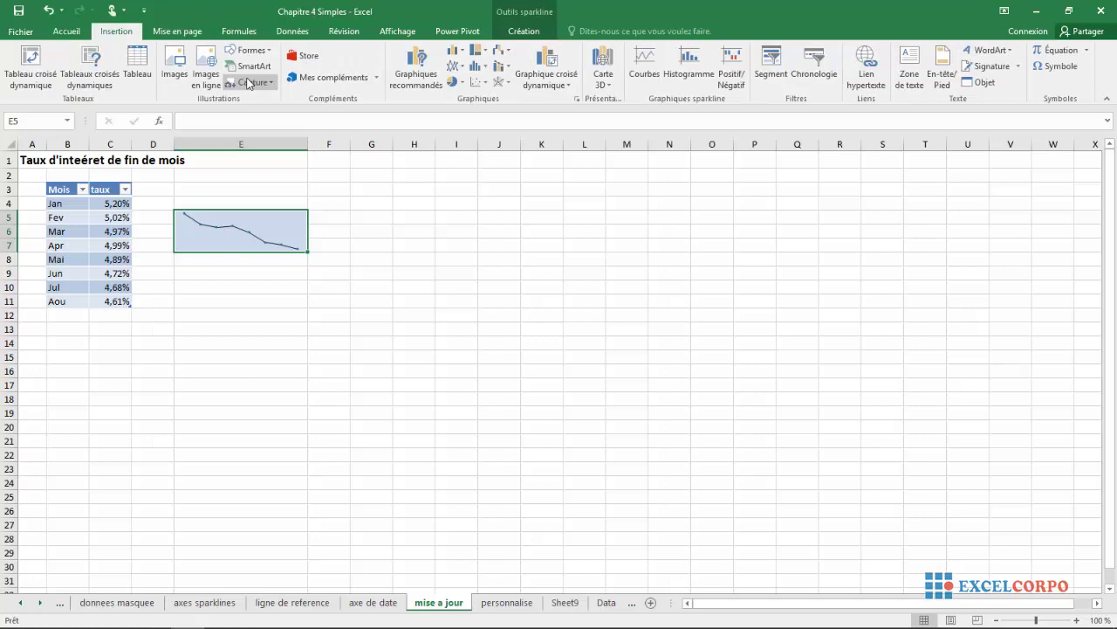
left_click(135, 73)
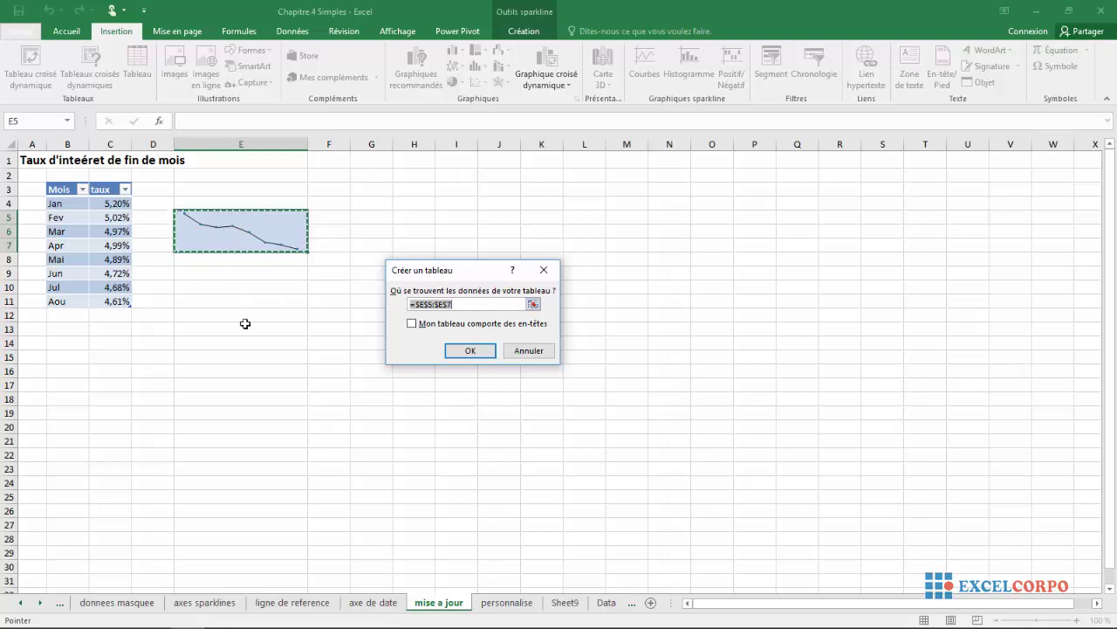
left_click(544, 276)
left_click(458, 251)
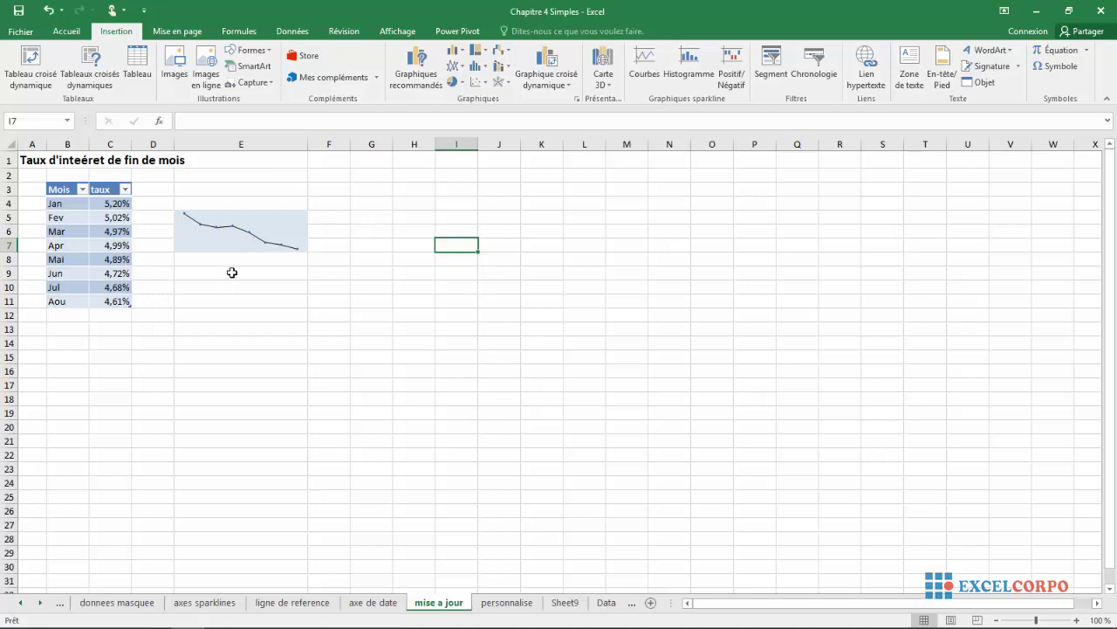
Step: Add the month "sep" in B12, directly below Aou in the interest rate table
left_click(230, 236)
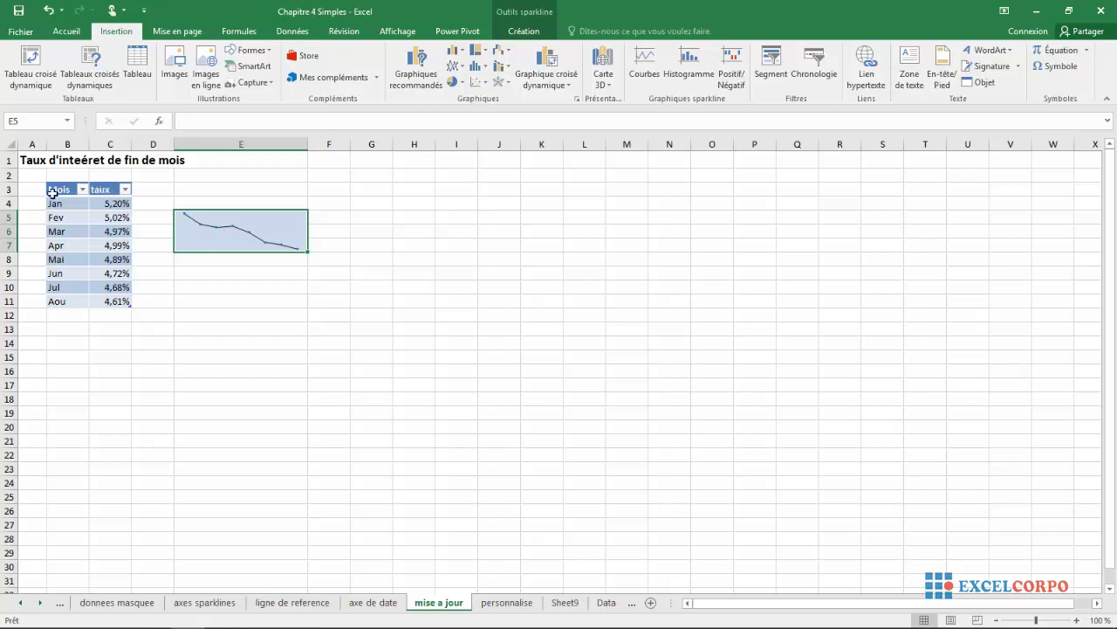
left_click(54, 316)
type("sep")
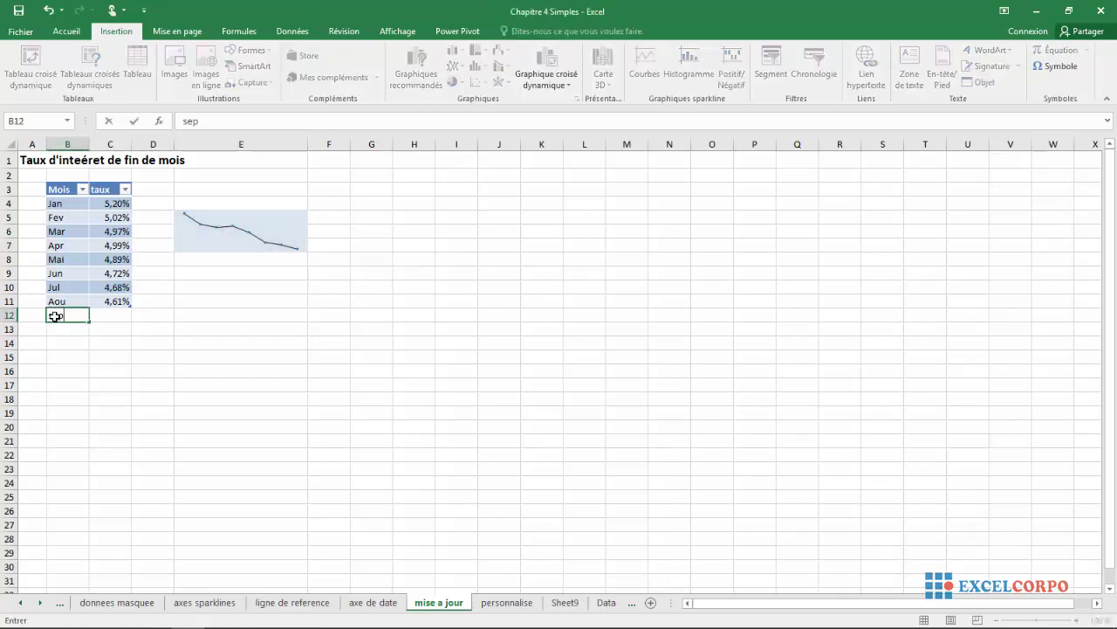
left_click(125, 347)
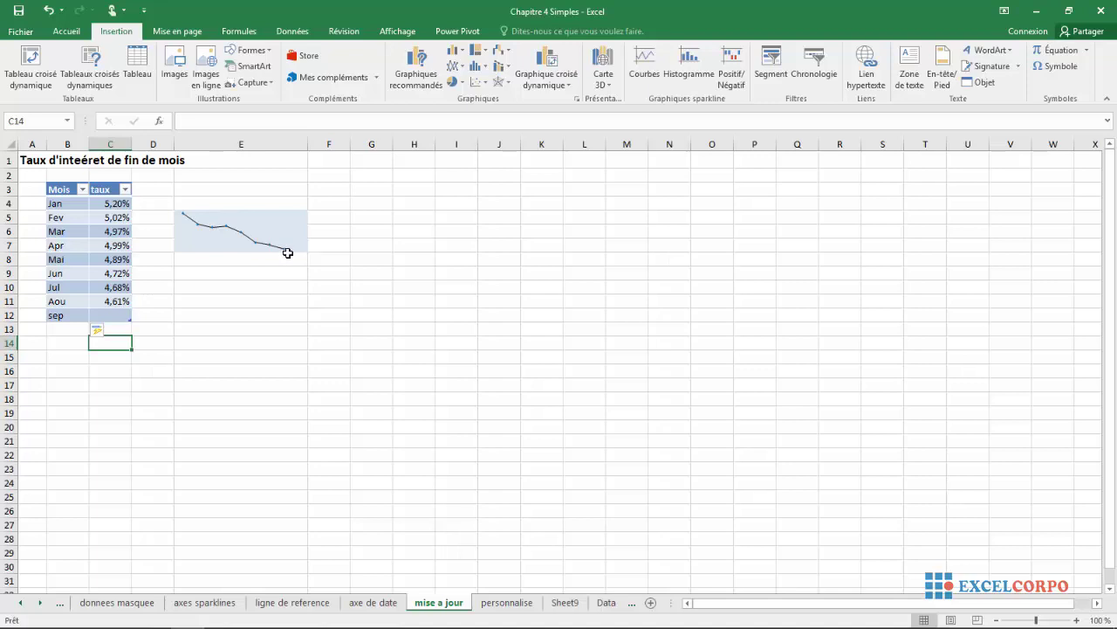
Step: Enter a rate of 6% for sep in cell C12 of the interest rate table
left_click(108, 315)
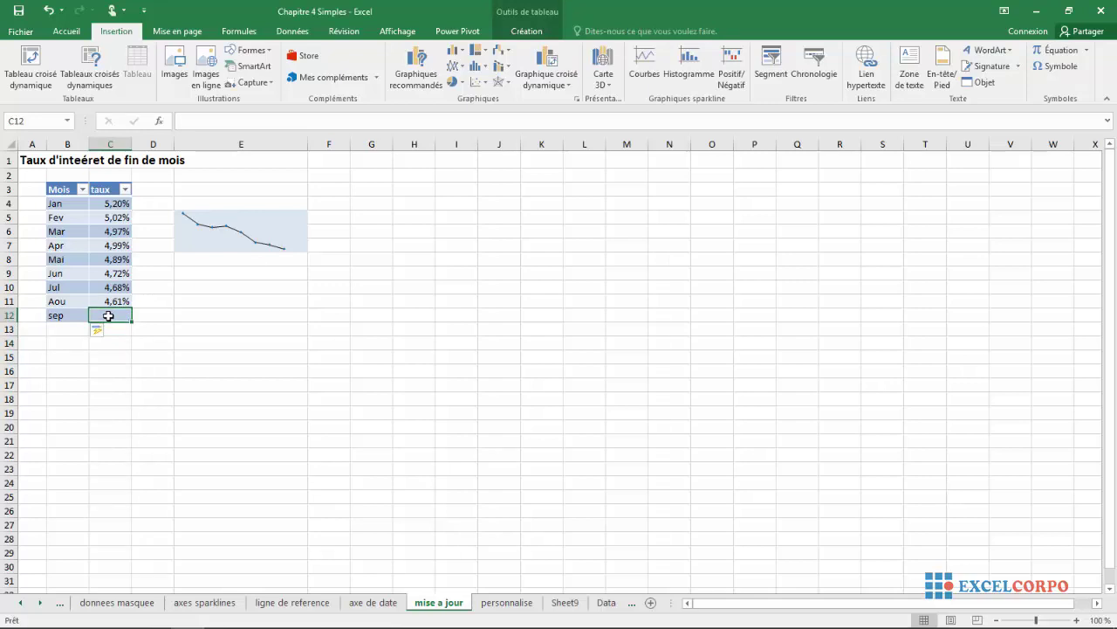
type("5%")
key("BackSpace")
key("BackSpace")
type("6%")
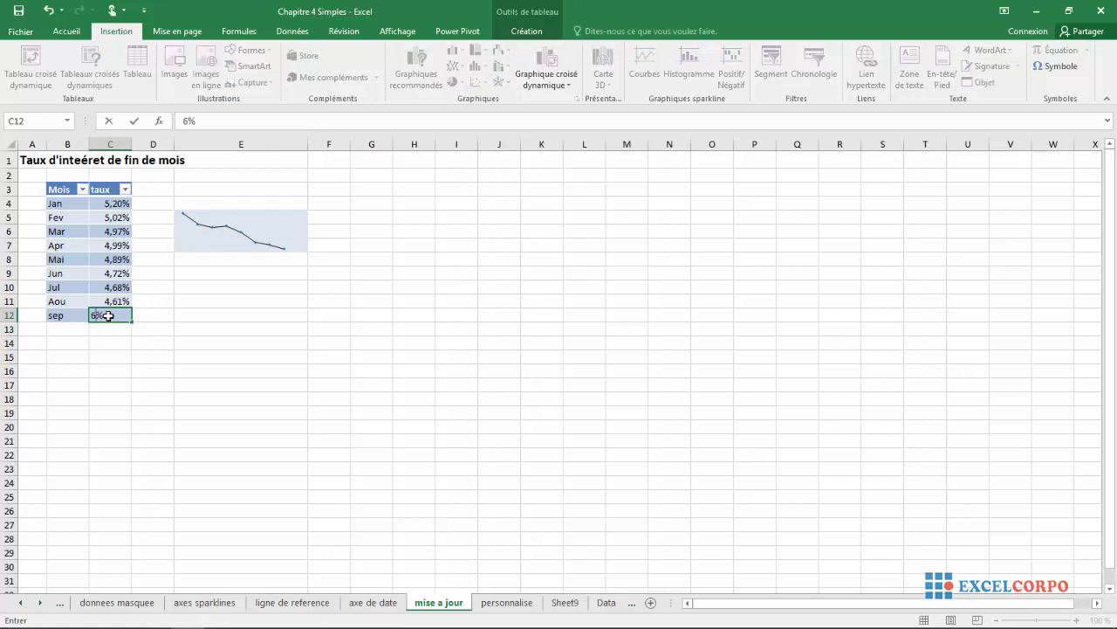
left_click(120, 359)
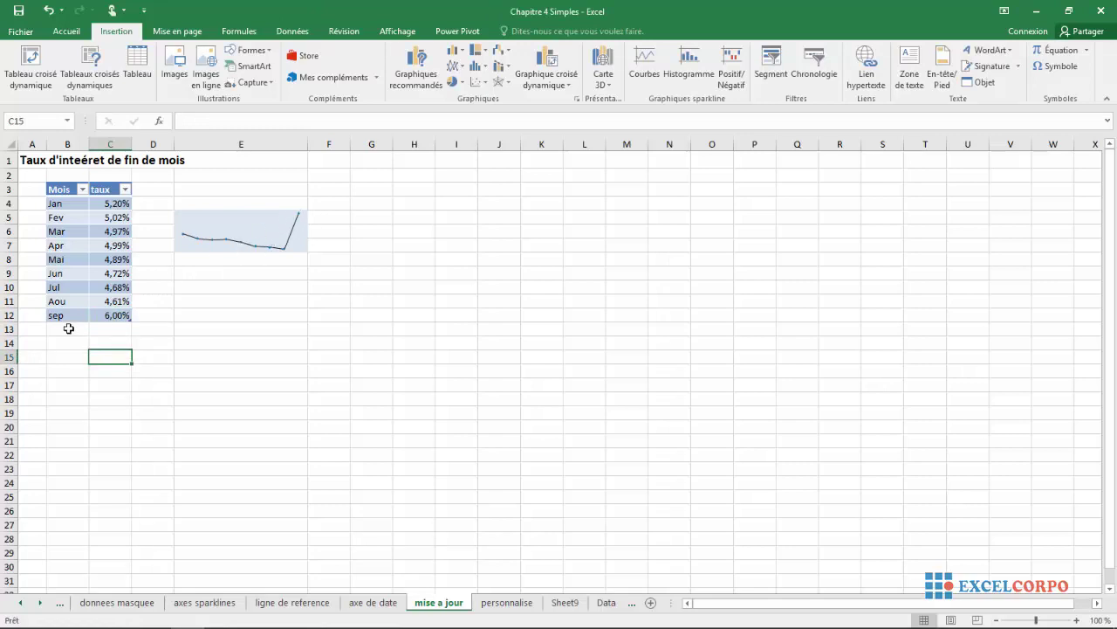
Step: Extend the interest rate table with the month "oct" in B13 and a rate of 5% in C13
left_click(68, 329)
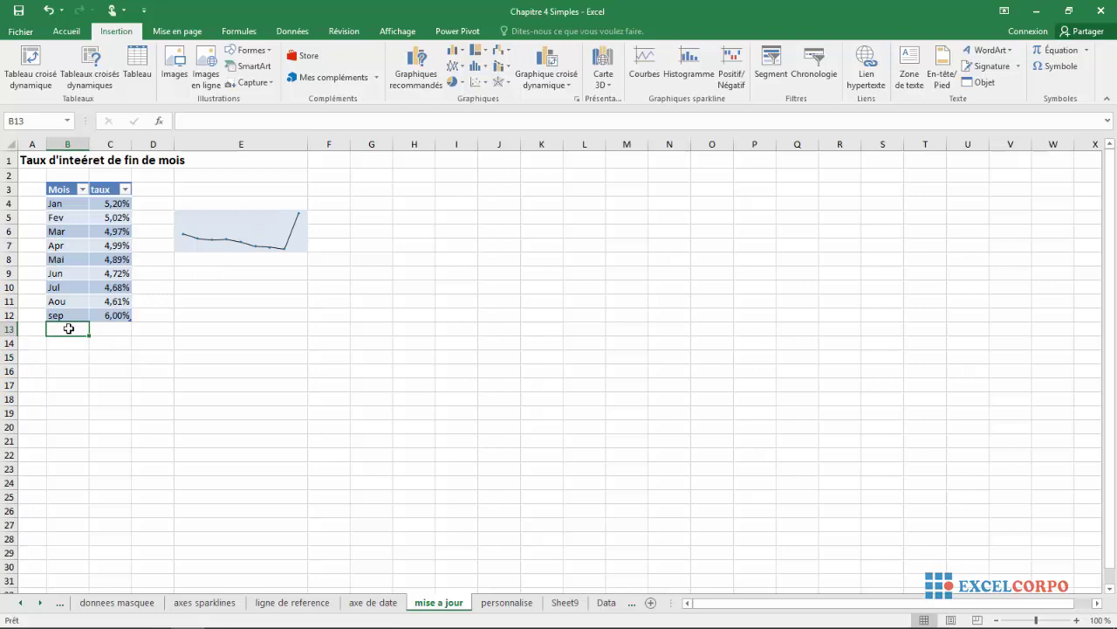
type("o")
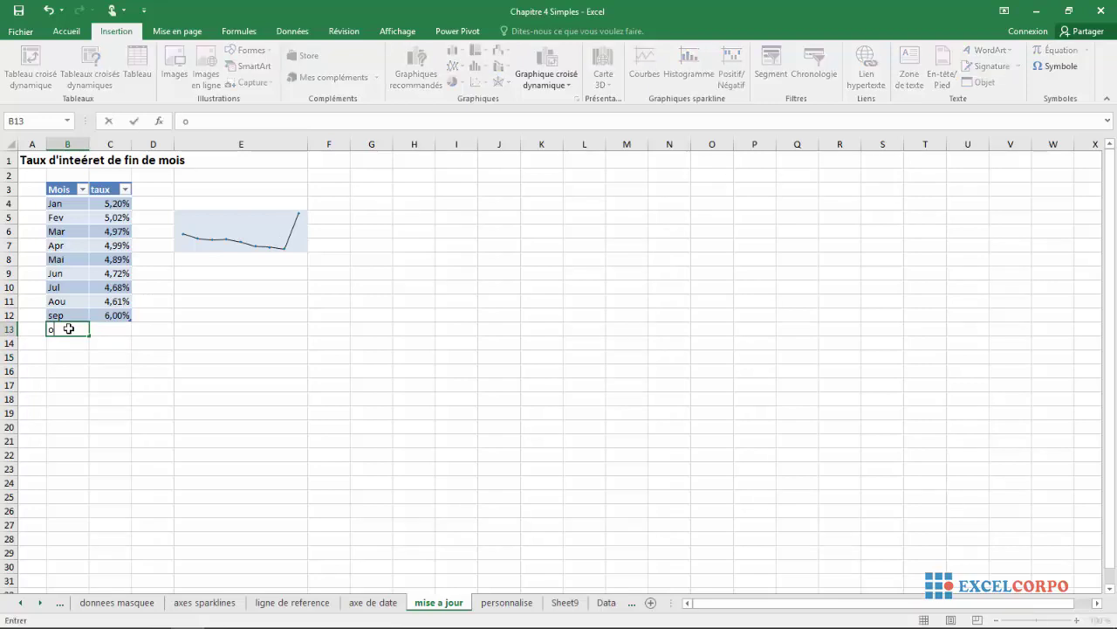
type("ct")
left_click(202, 385)
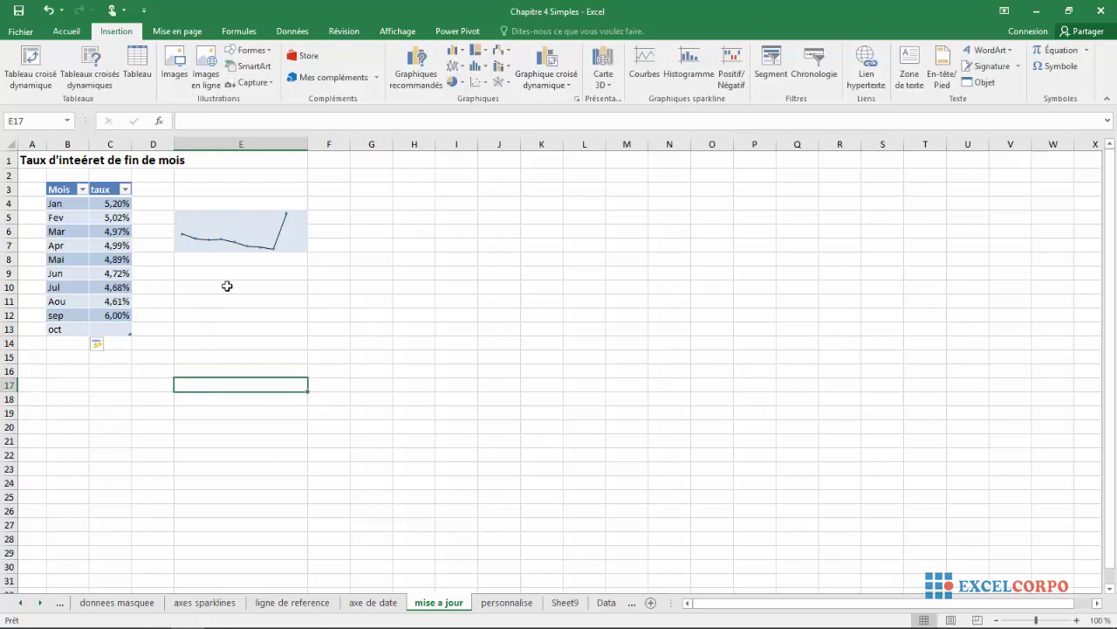
left_click(119, 327)
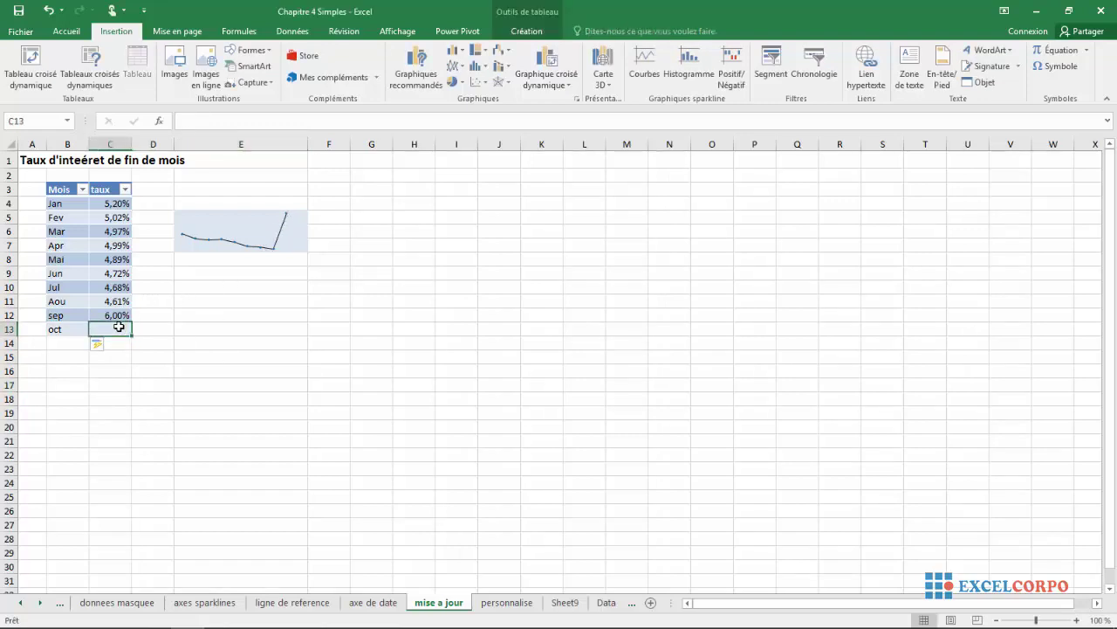
type("5%")
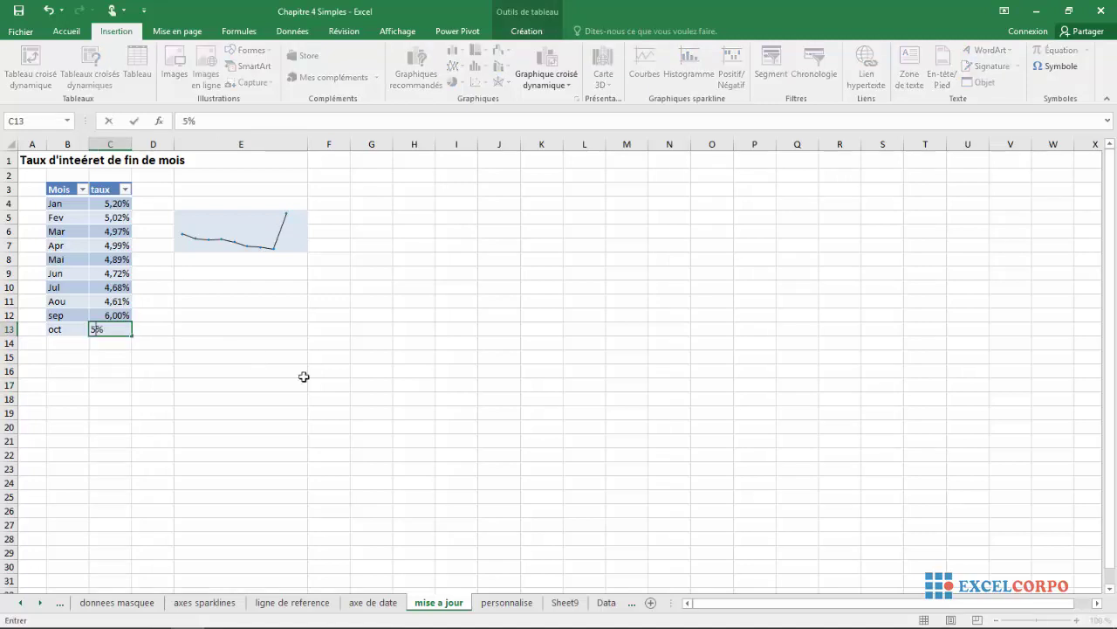
left_click(333, 384)
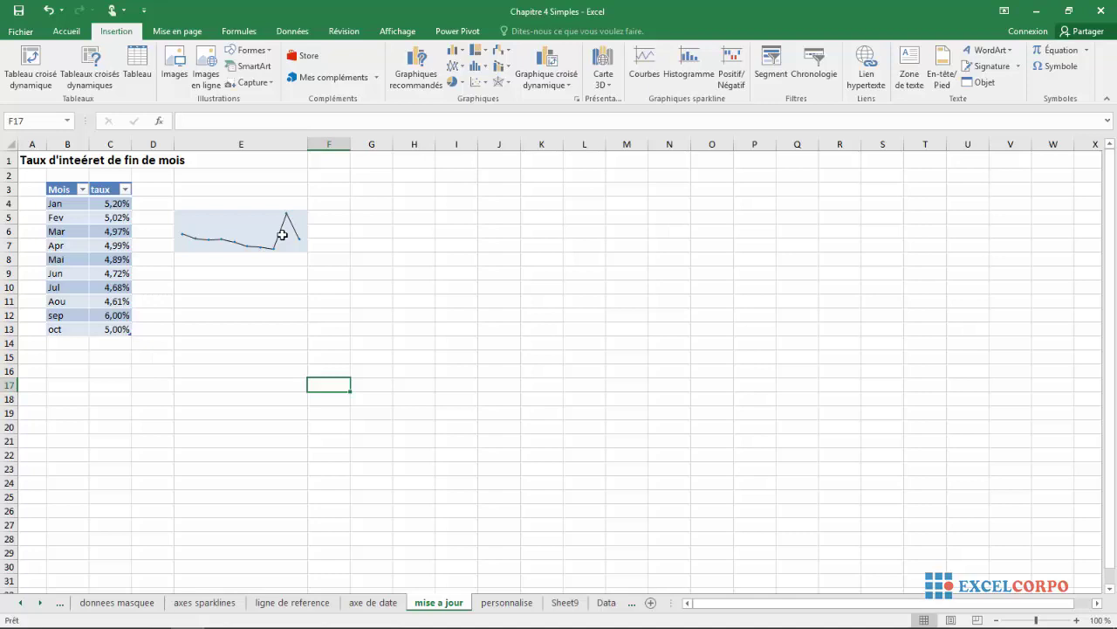
Step: Review the design options of the line sparkline in E5, then deselect it without making changes
left_click(252, 222)
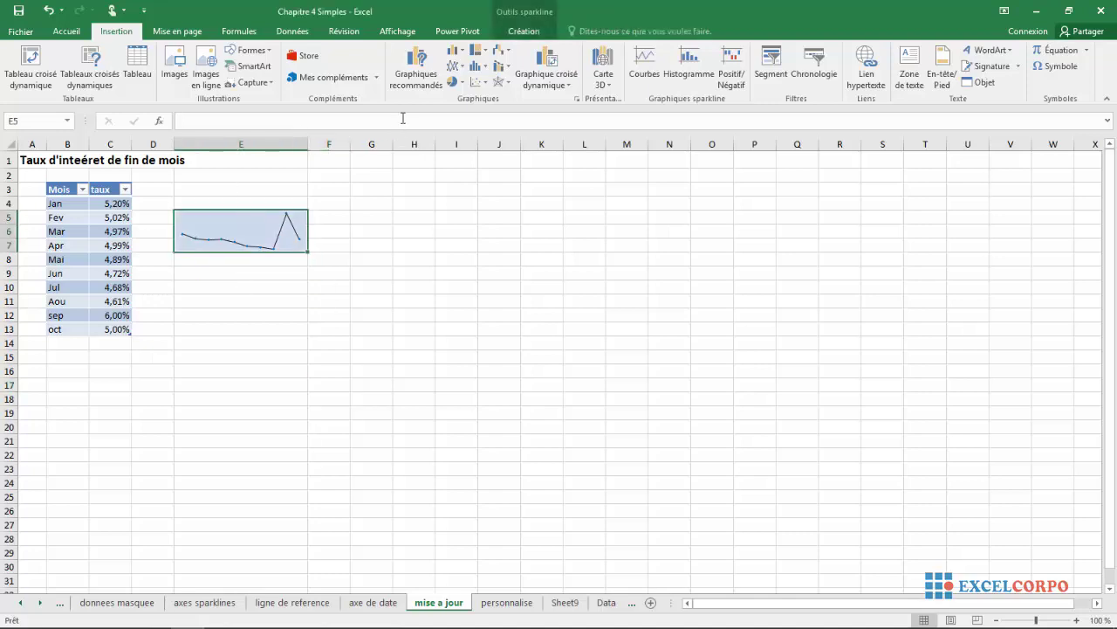
left_click(537, 31)
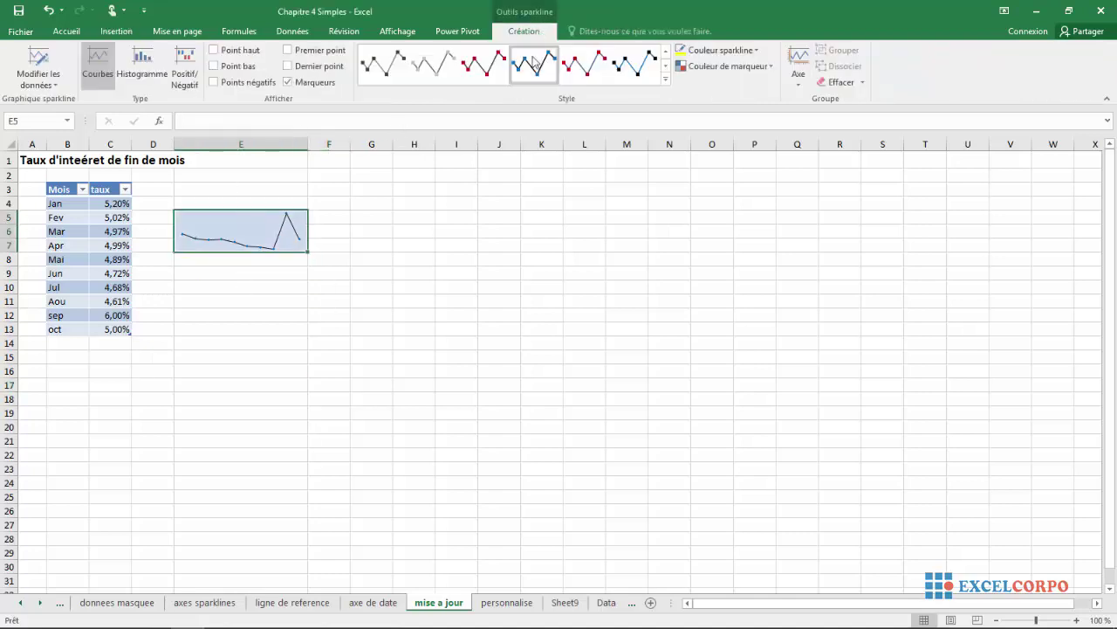
left_click(503, 343)
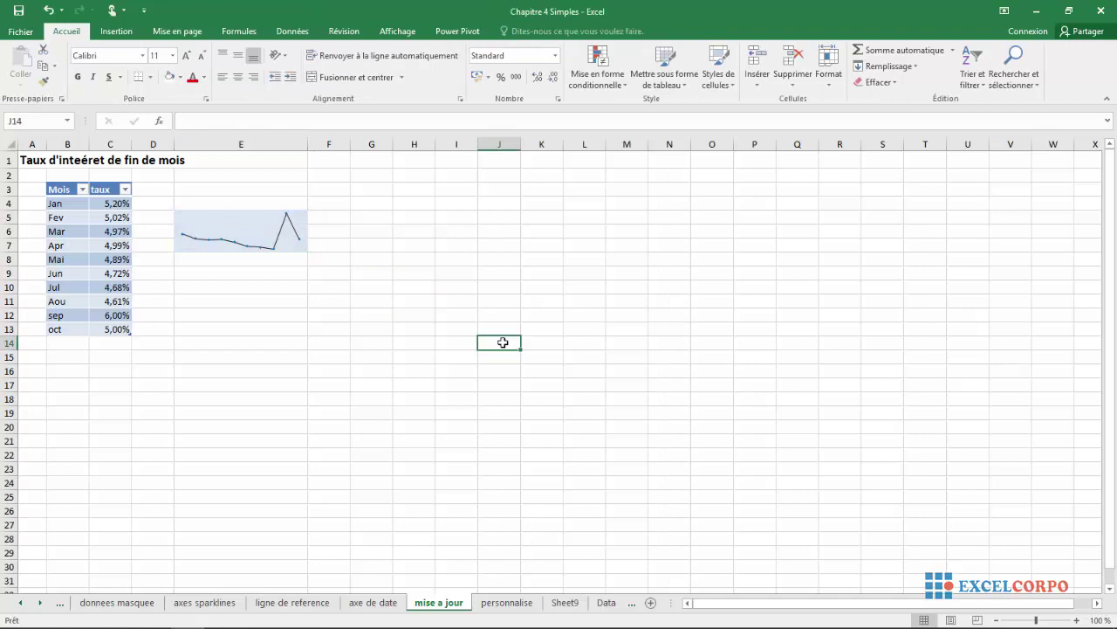